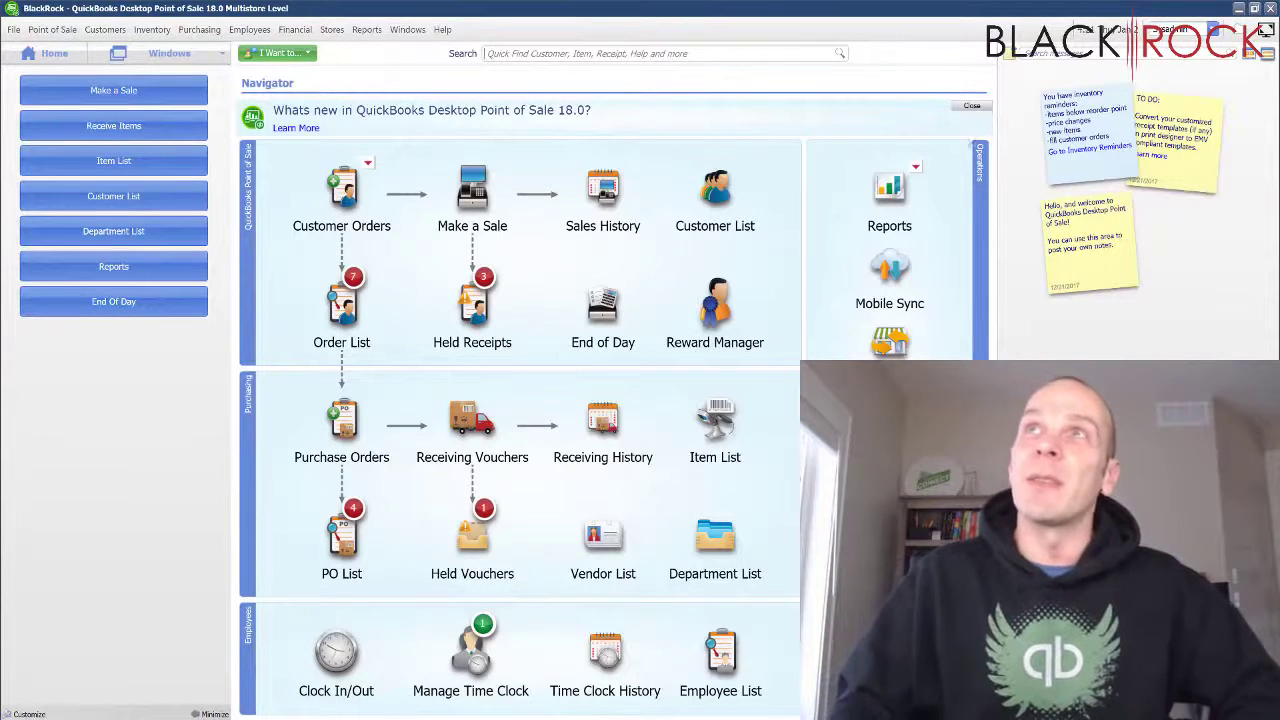
Close the What's New announcement to reveal the inventory Item List.
left_click(966, 112)
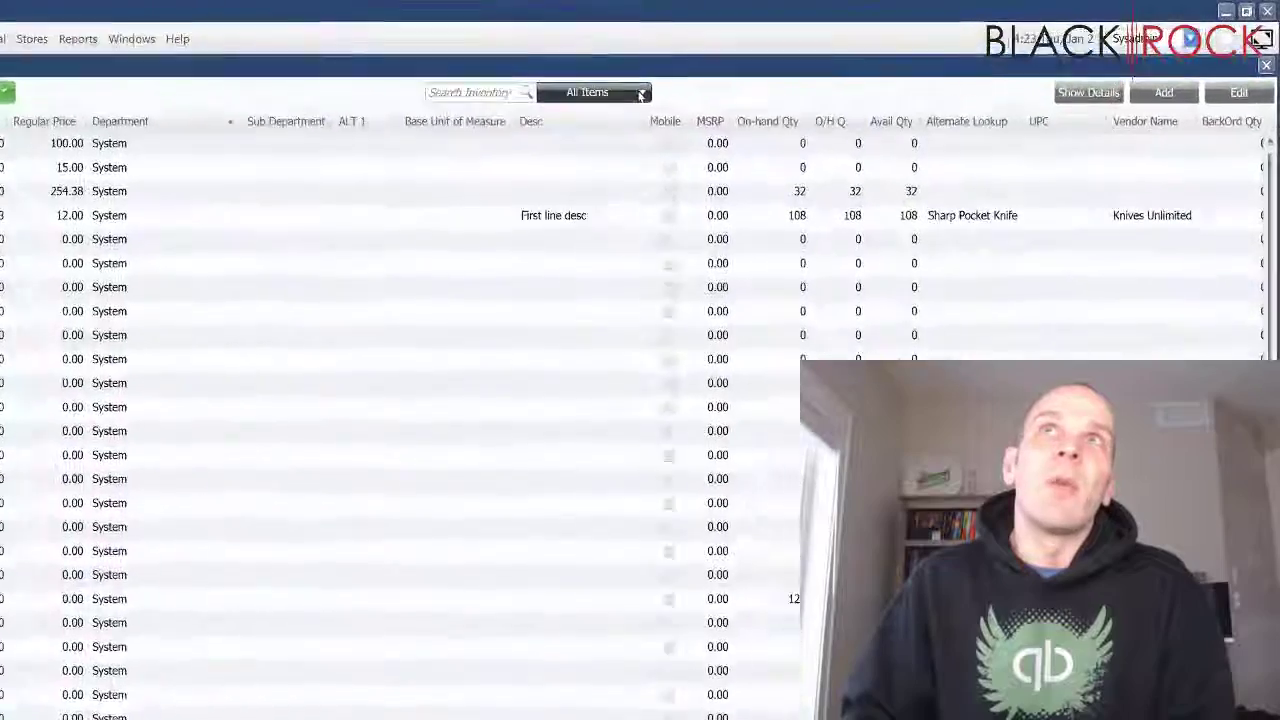
Browse the Item List filter choices without applying any filter.
left_click(757, 70)
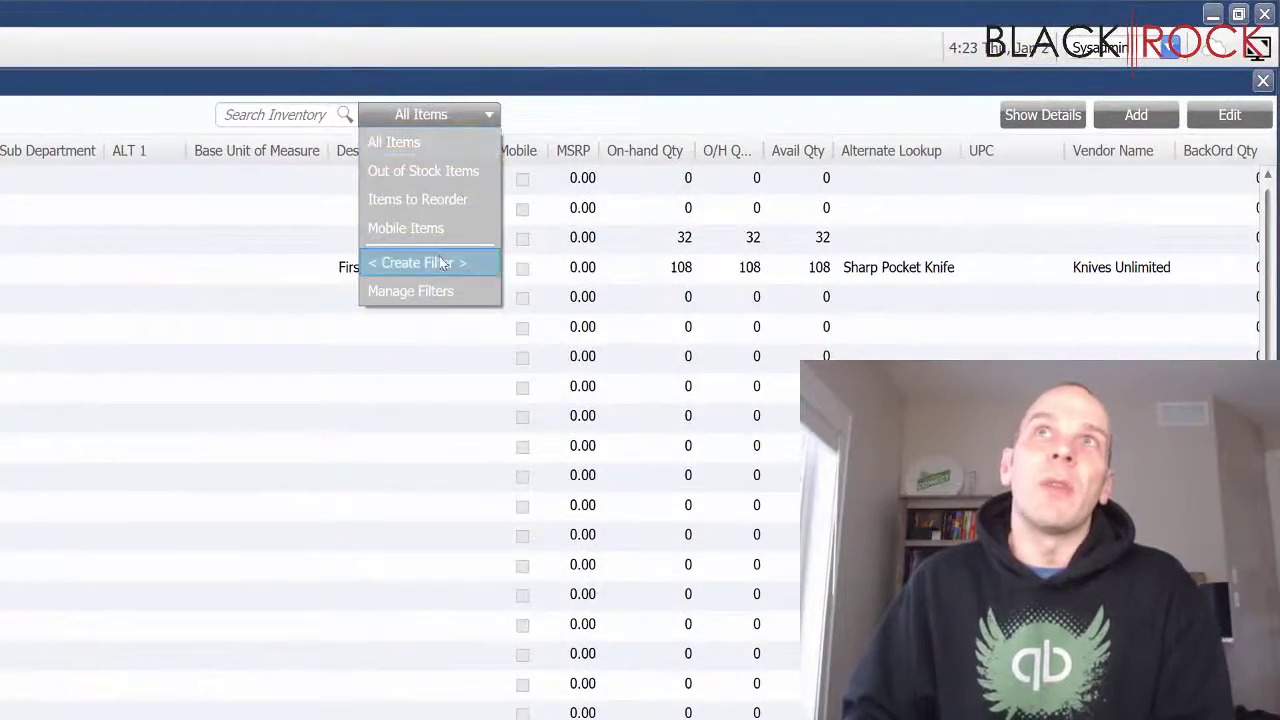
left_click(97, 277)
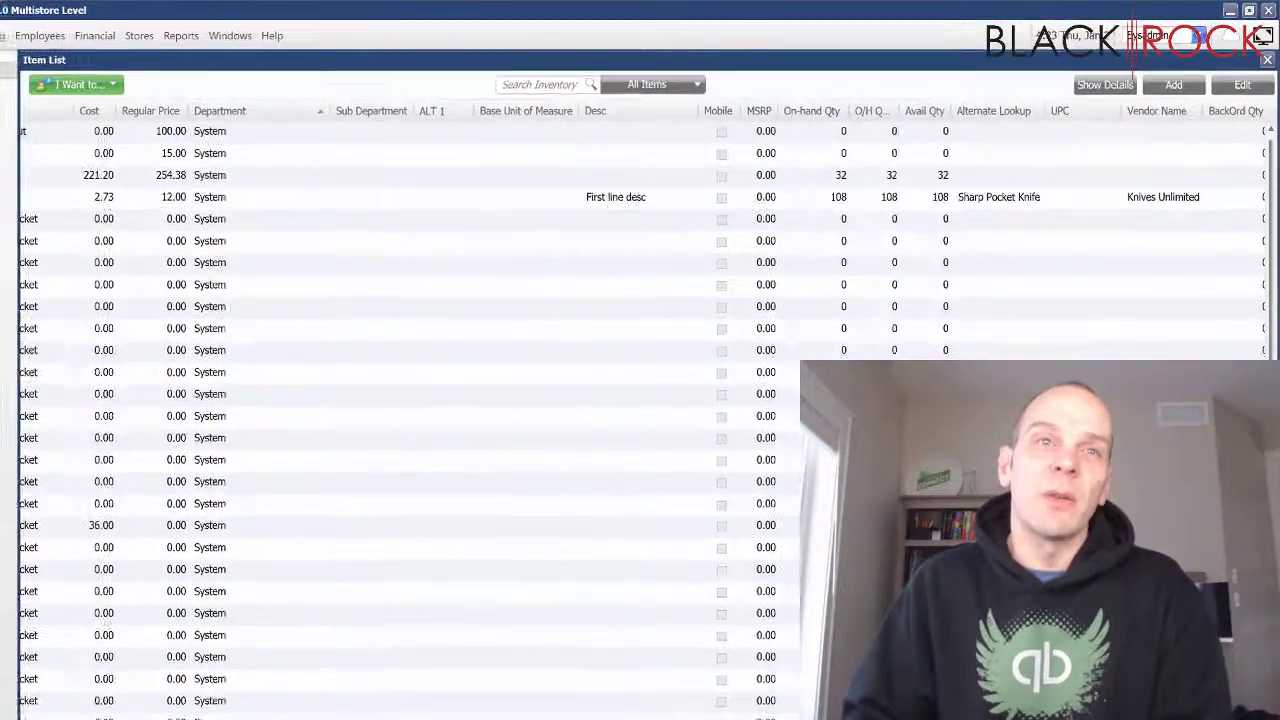
scroll(400, 400, "left", 2)
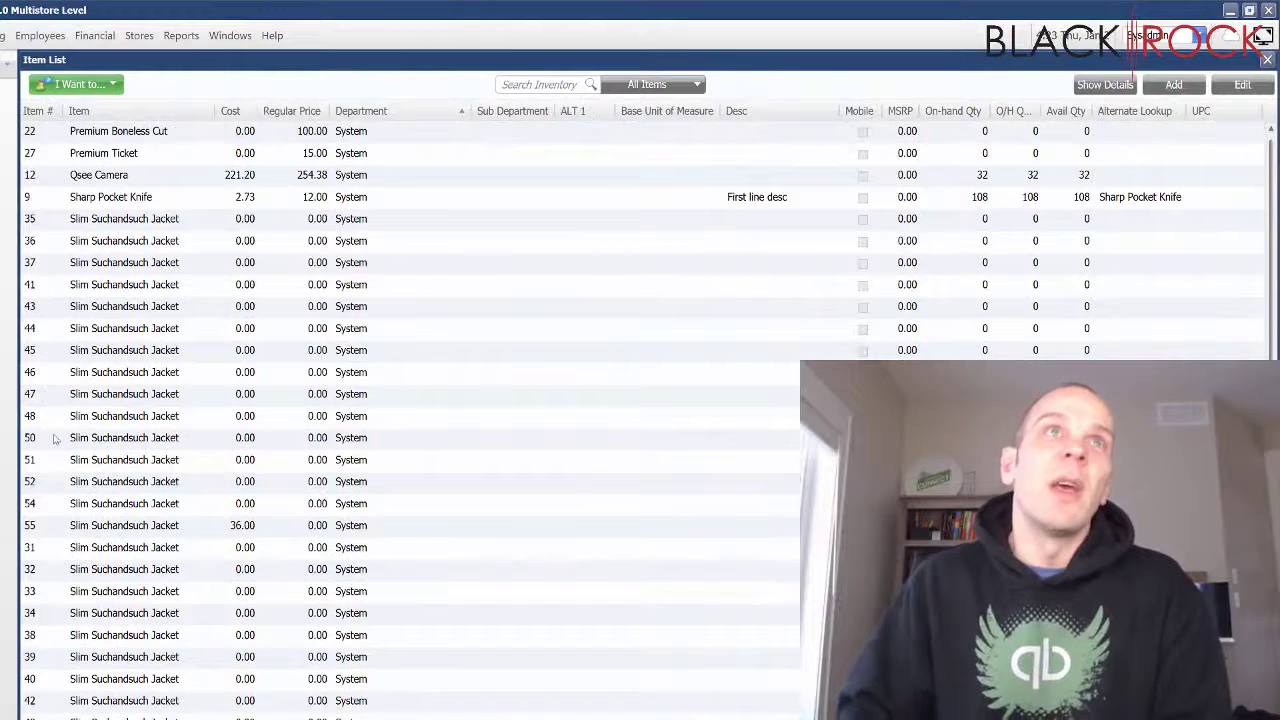
scroll(55, 438, "up", 10)
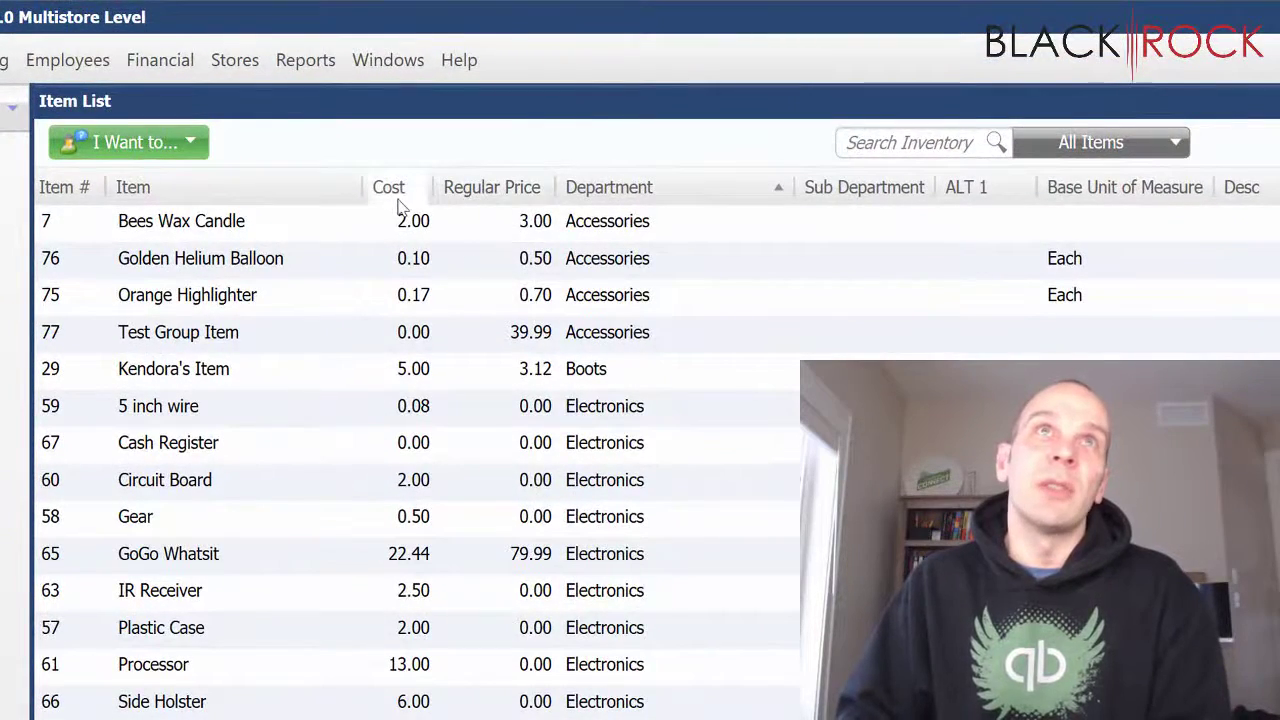
Try the column options and Regular Price column, then select Kendora's Item.
right_click(474, 193)
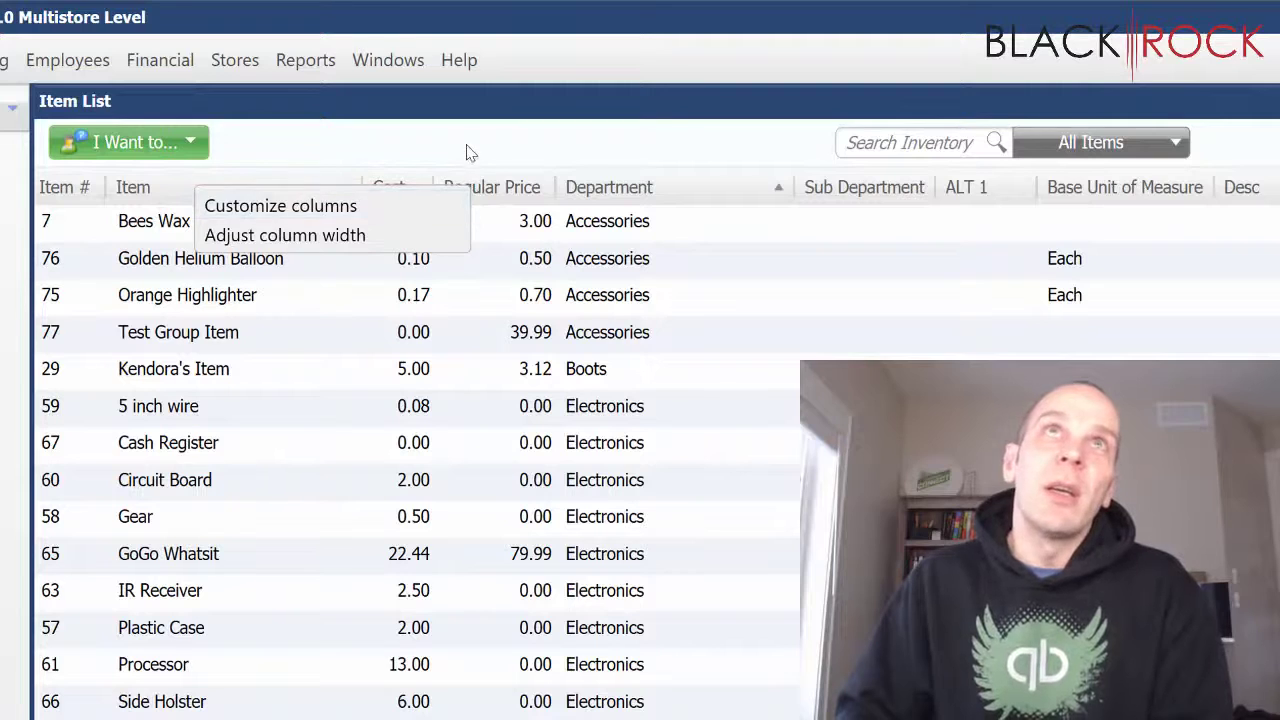
left_click(471, 149)
left_click_drag(470, 195, 494, 234)
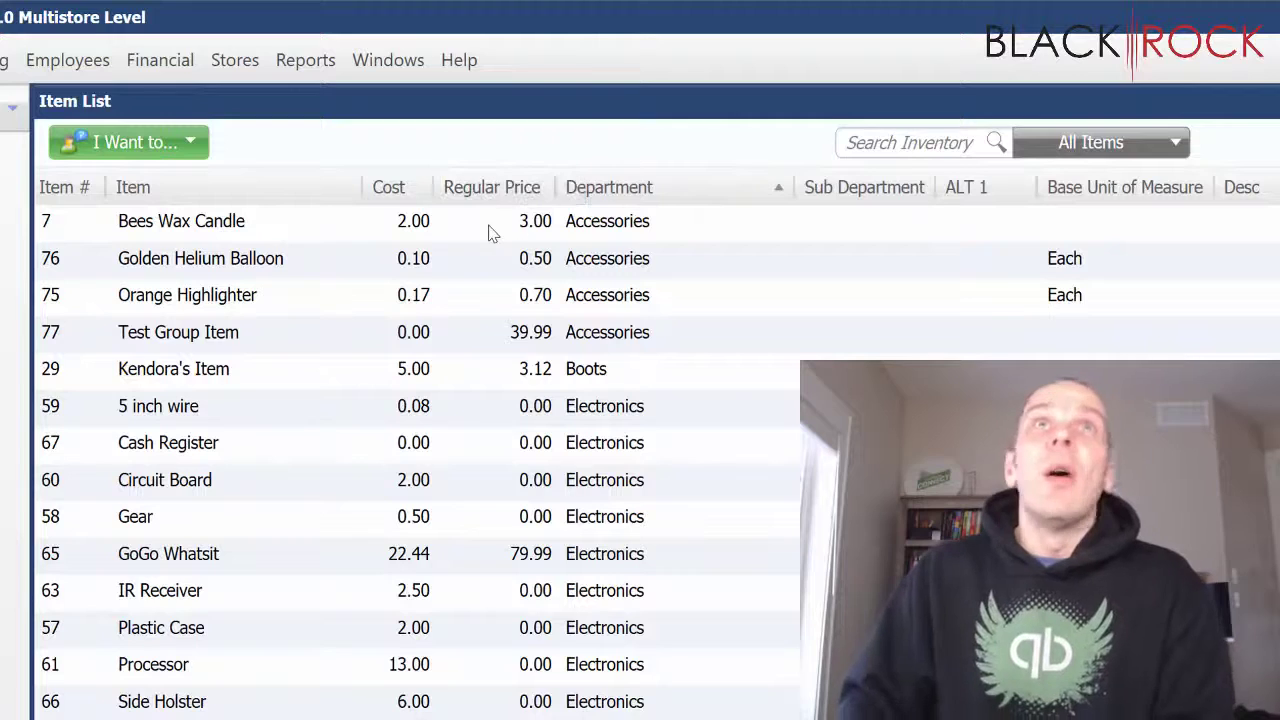
left_click(203, 381)
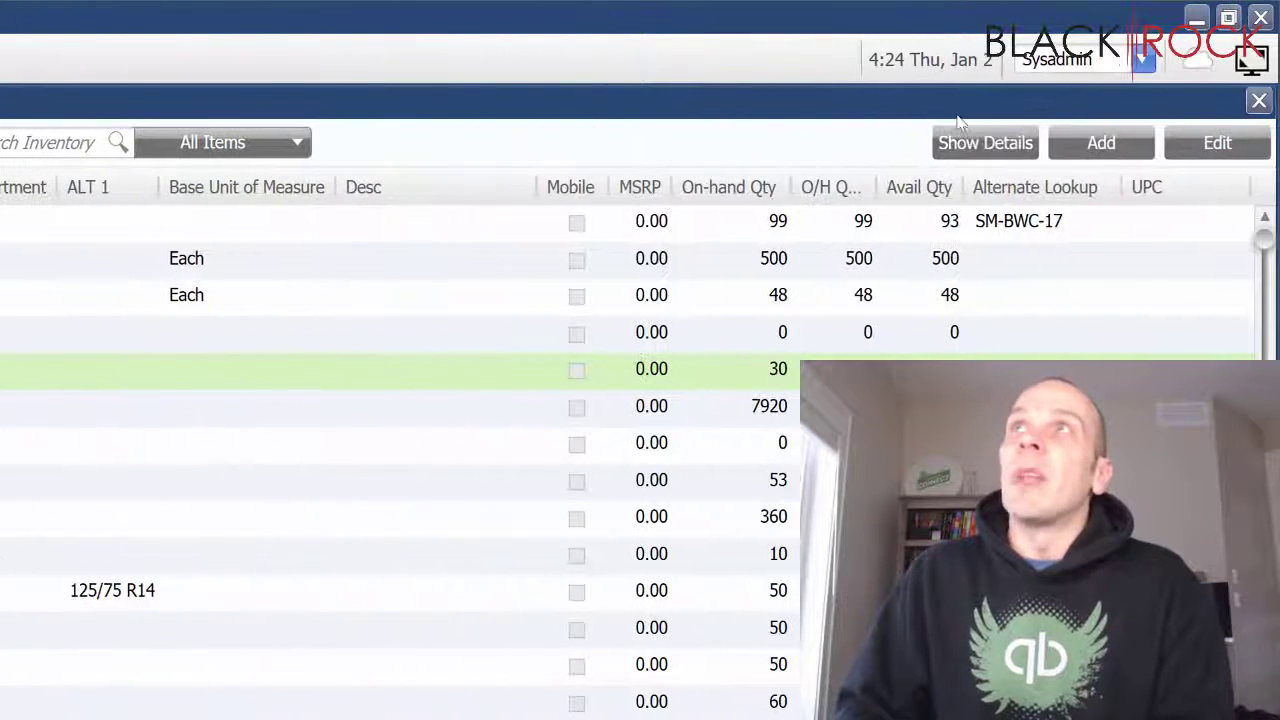
Show Kendora's Item details: Boots department, $3.12 price, 30 on hand.
left_click(1274, 143)
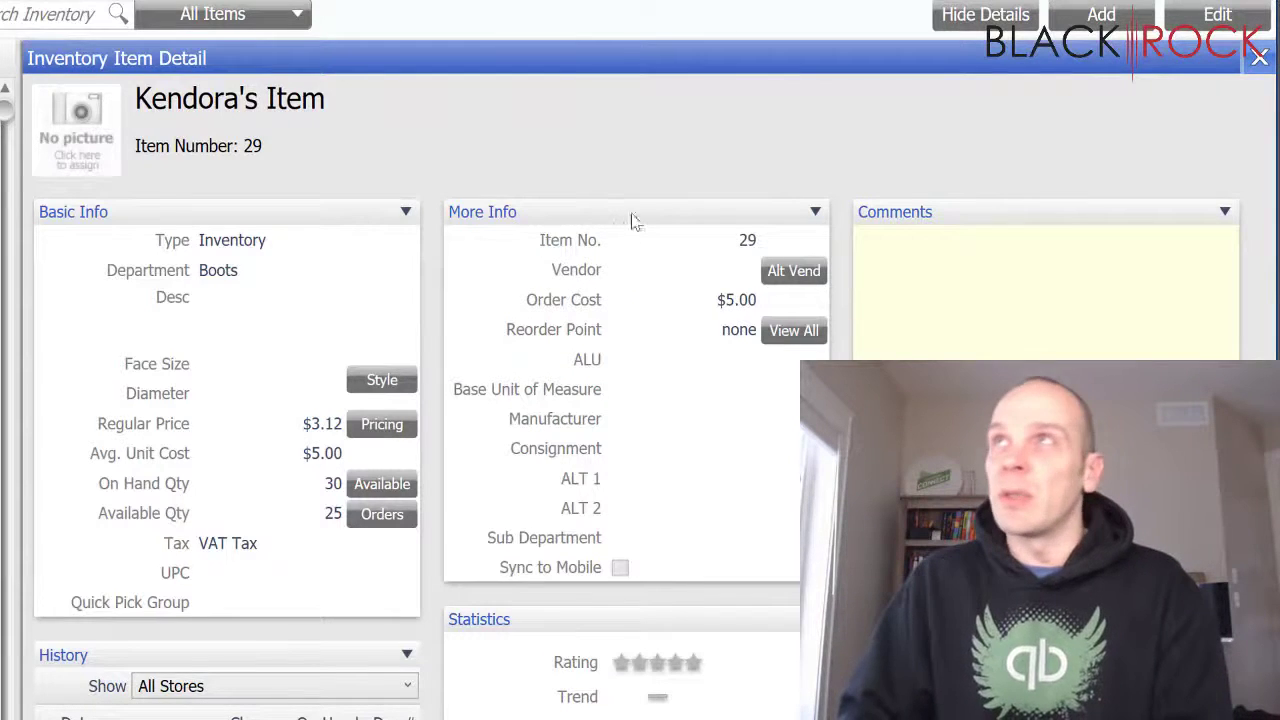
Edit Kendora's Item to order cost 5.50 and regular price 7.99 (was 3.12), then save.
left_click(1216, 16)
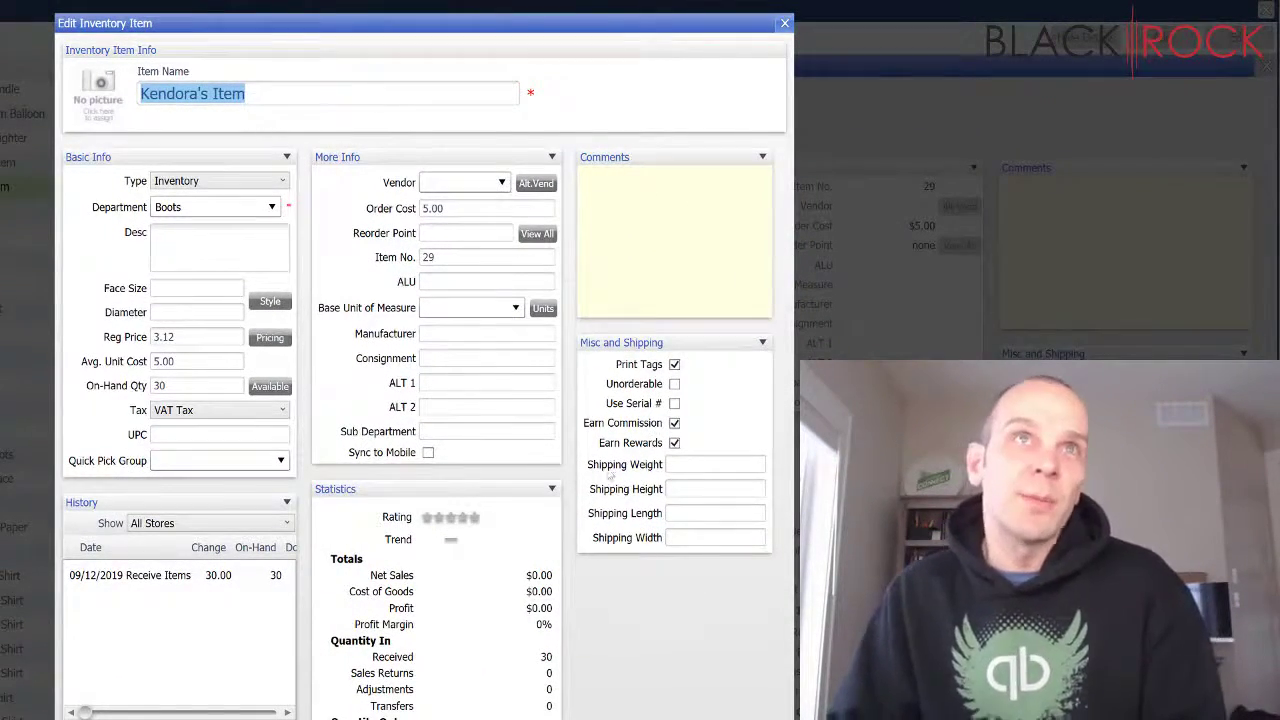
left_click(449, 210)
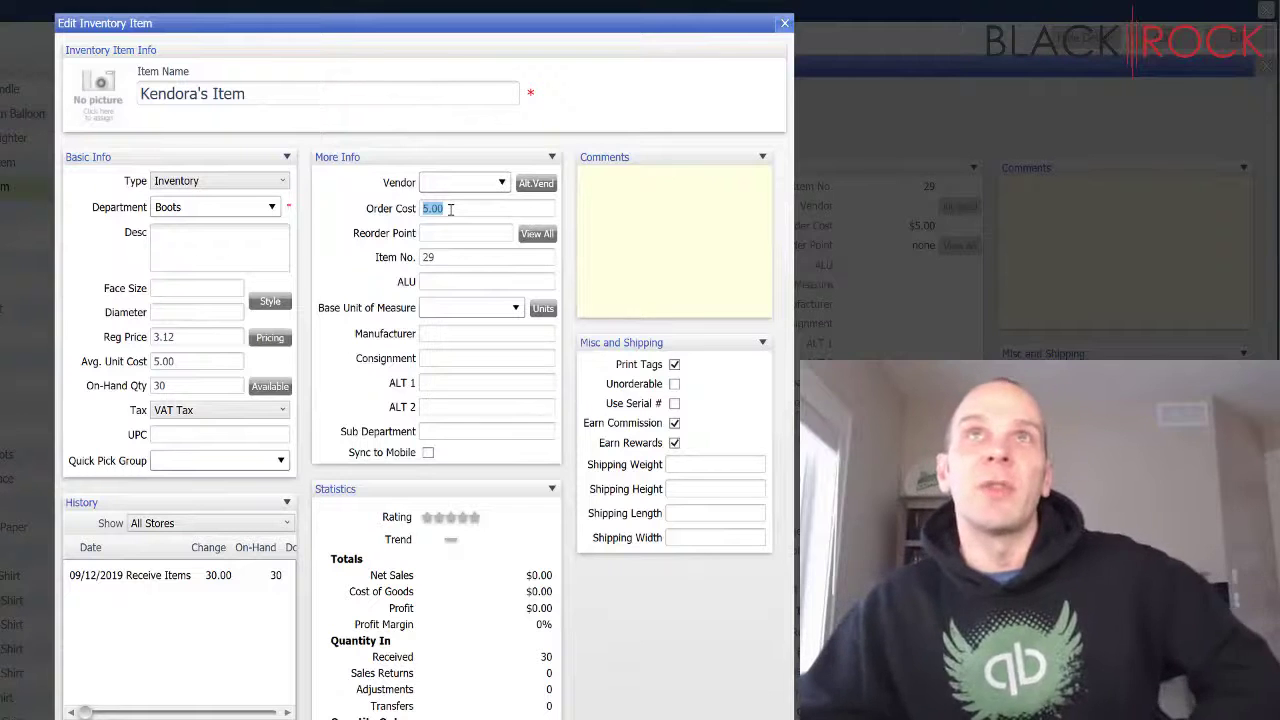
type("5.50")
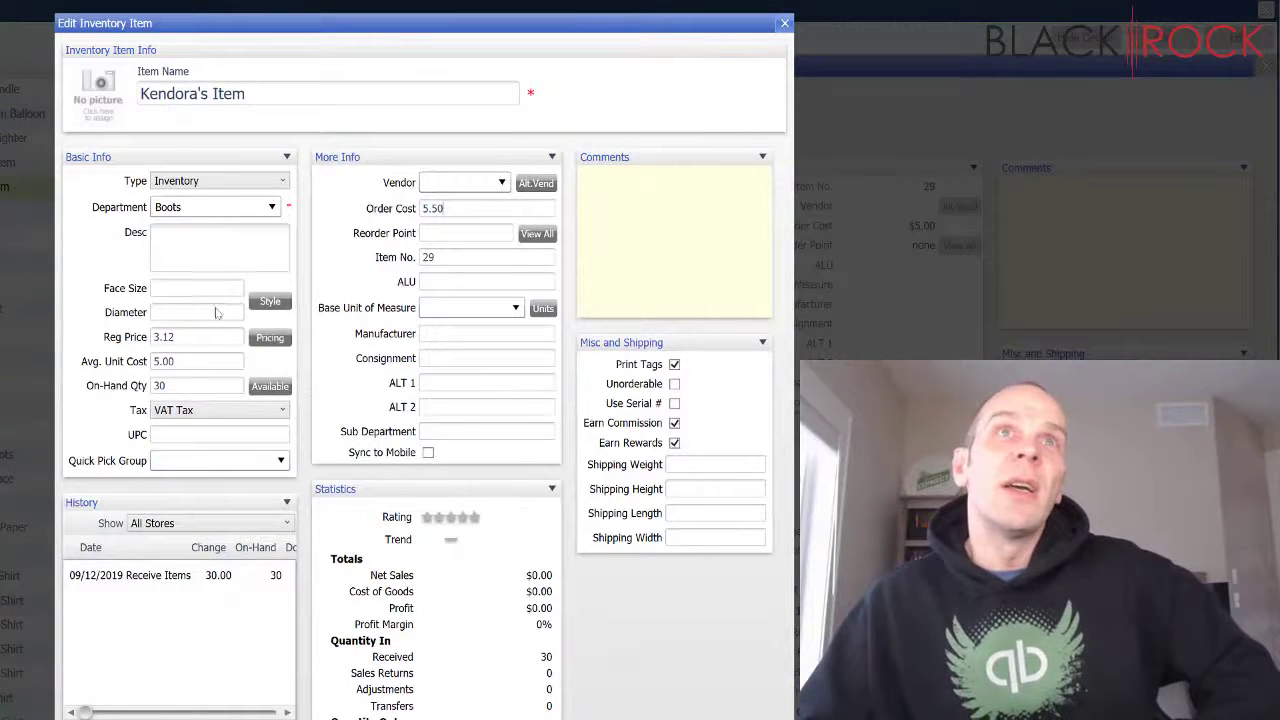
left_click(180, 336)
left_click(178, 336)
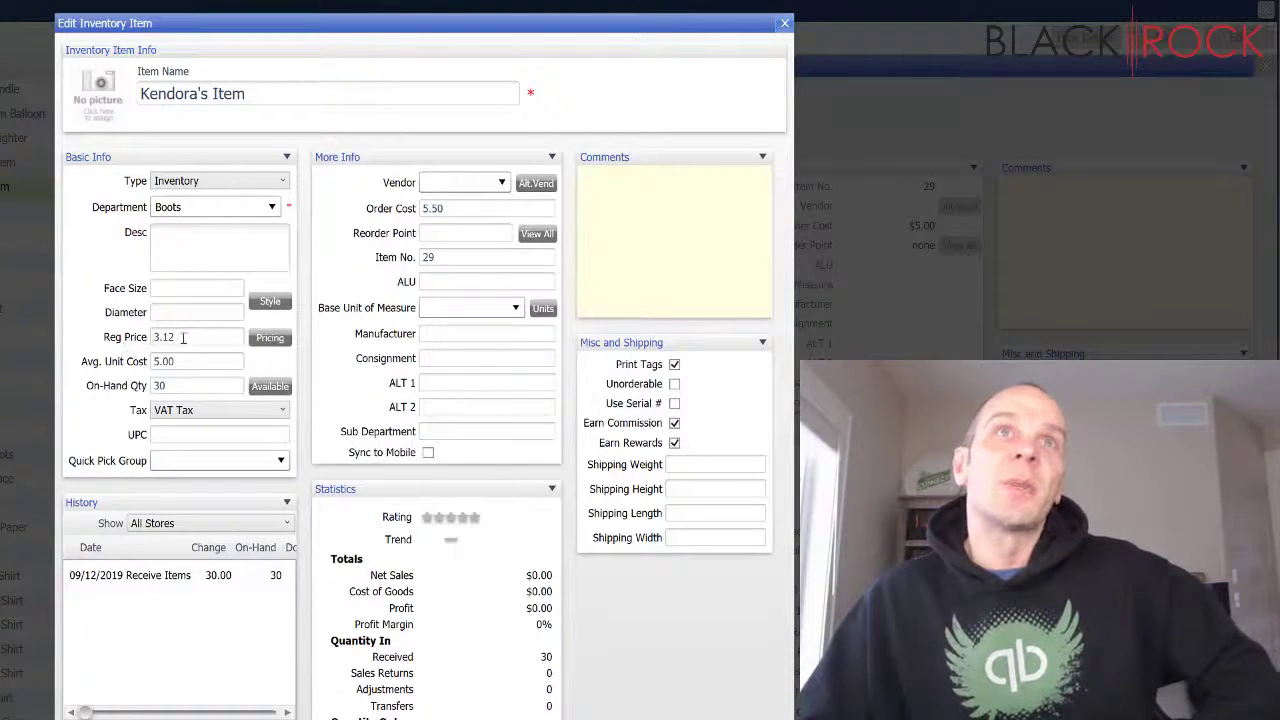
double_click(183, 337)
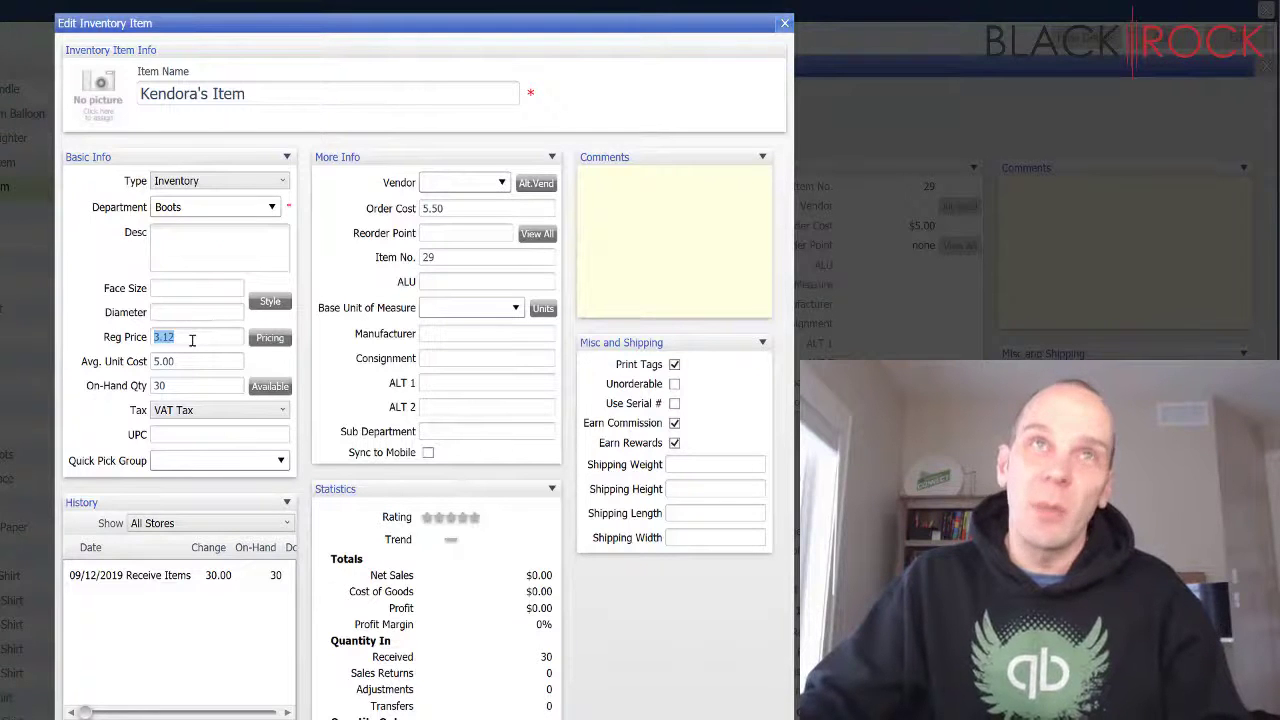
type("7.99")
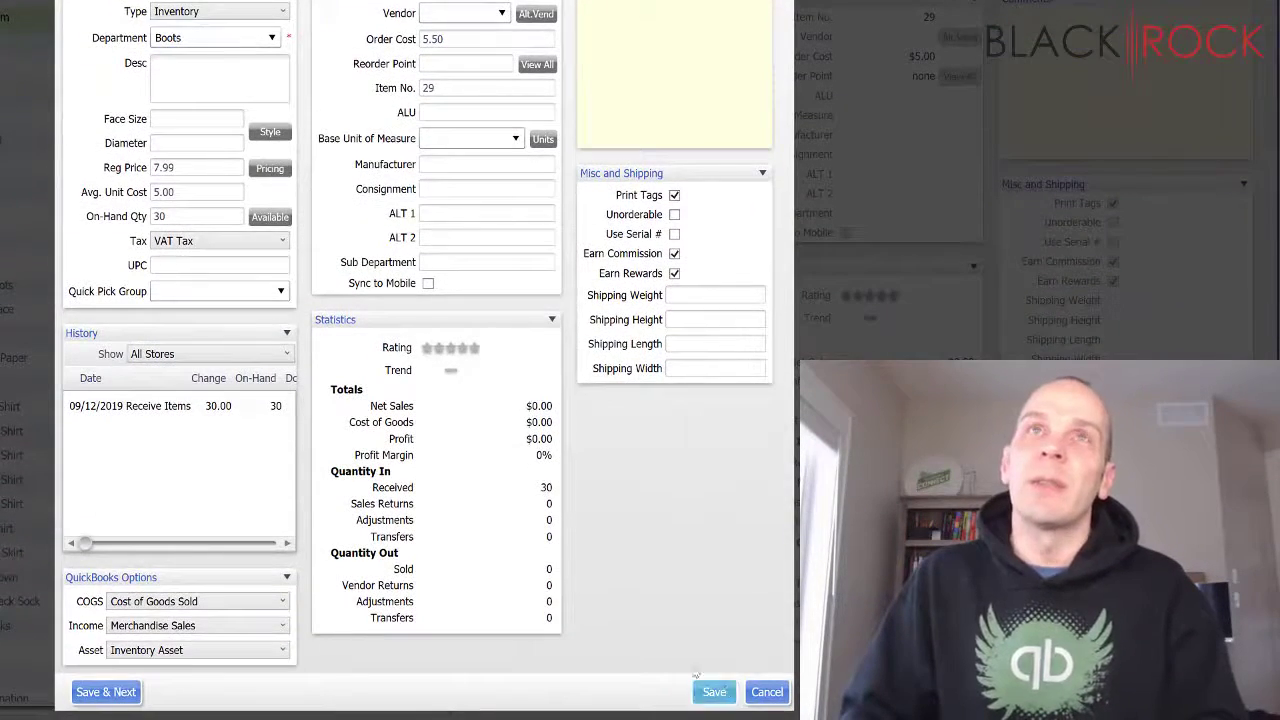
left_click(714, 692)
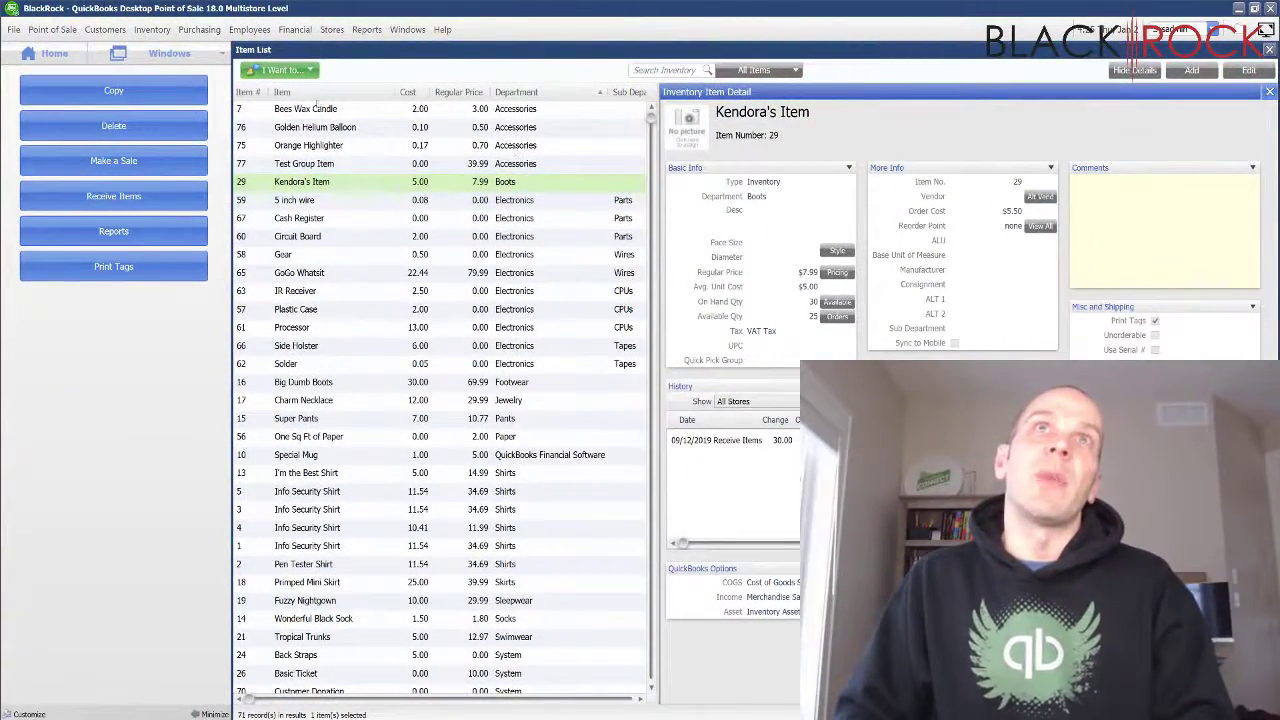
Start a new custom item filter and locate its Vendor Name field.
left_click(754, 70)
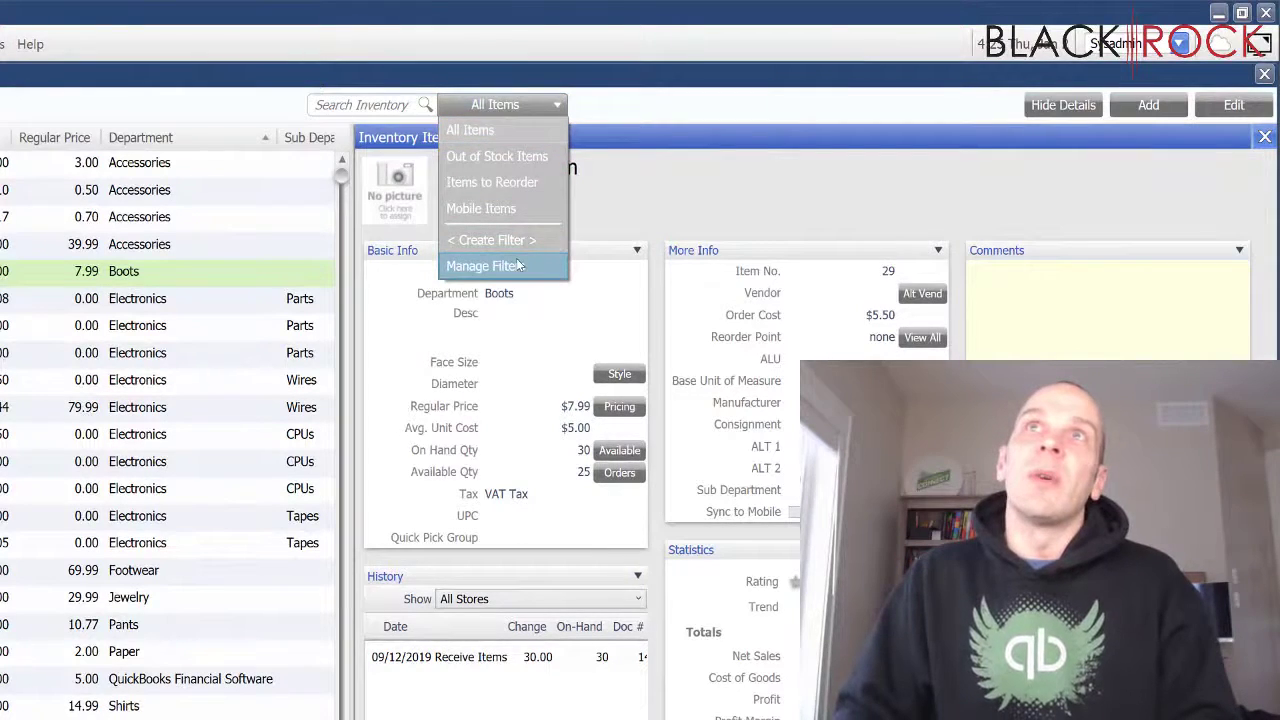
left_click(518, 242)
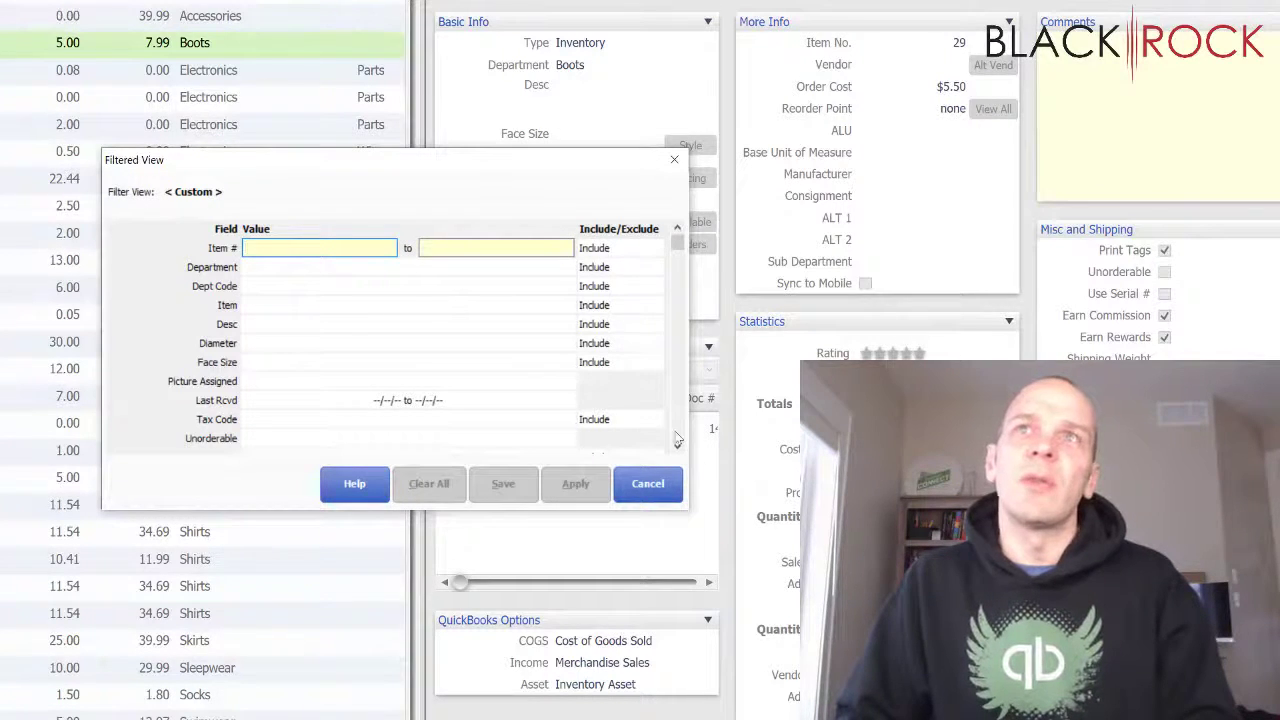
left_click(676, 438)
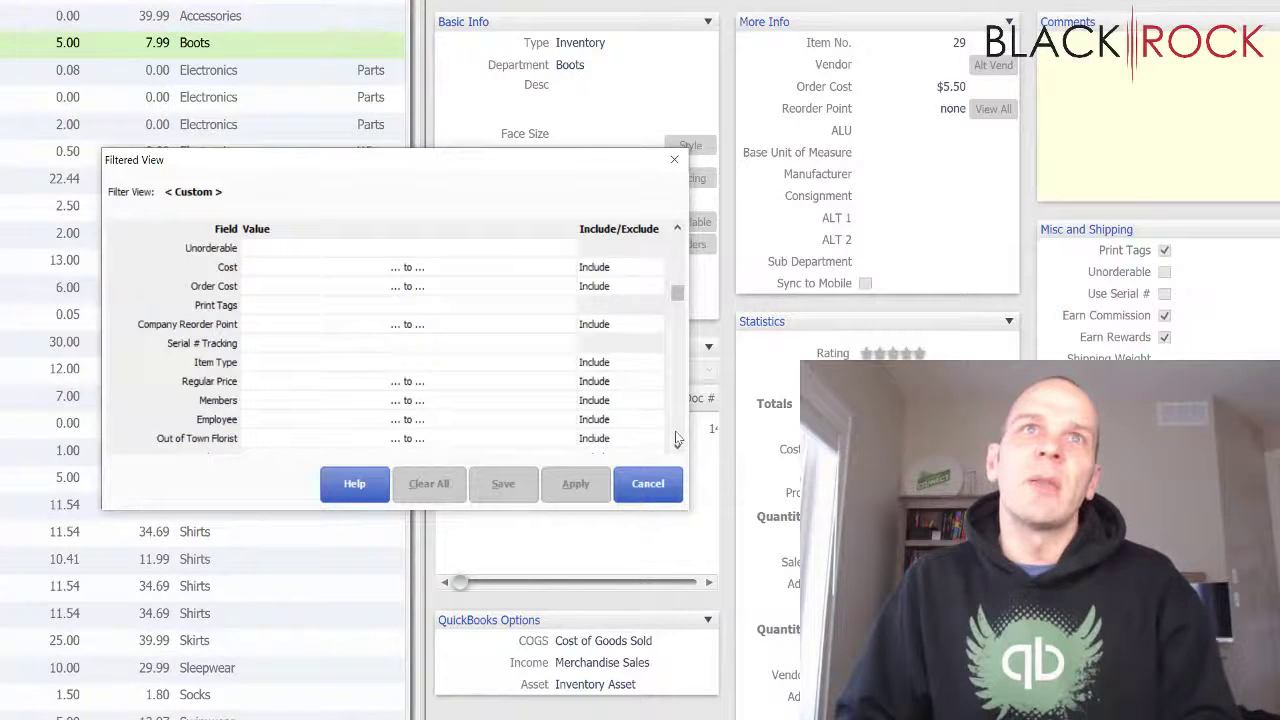
left_click(676, 438)
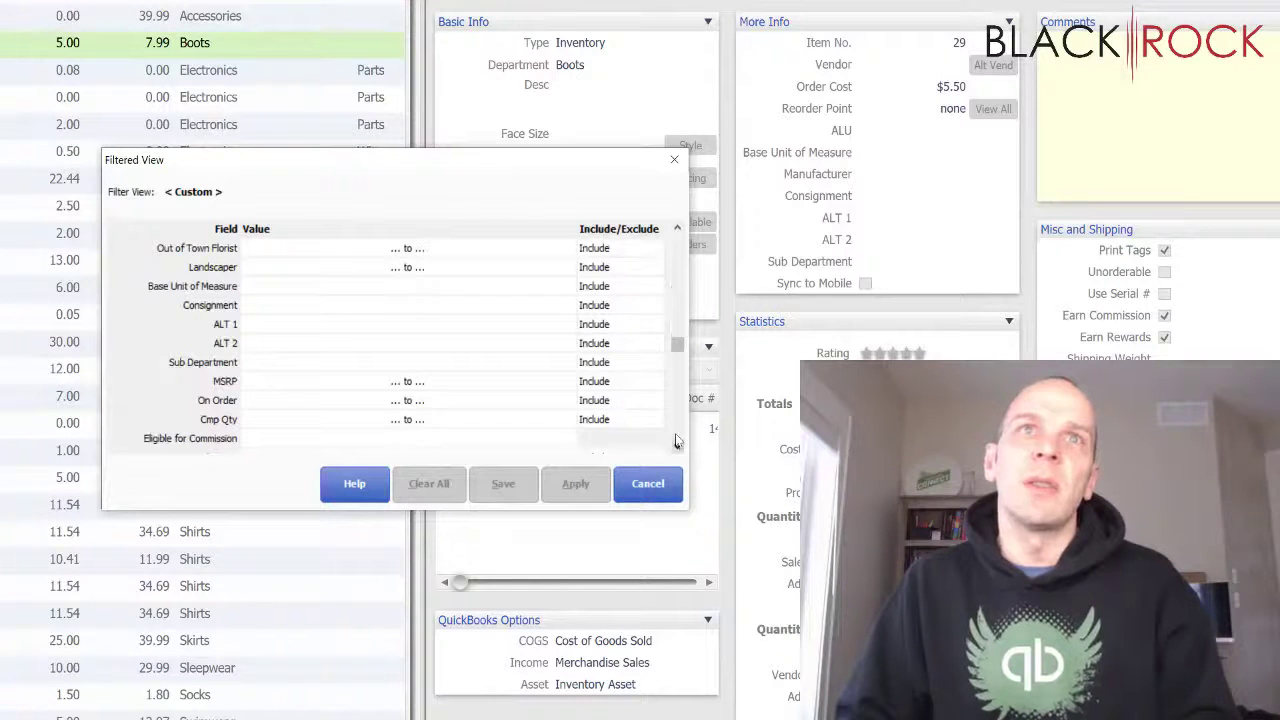
left_click(676, 438)
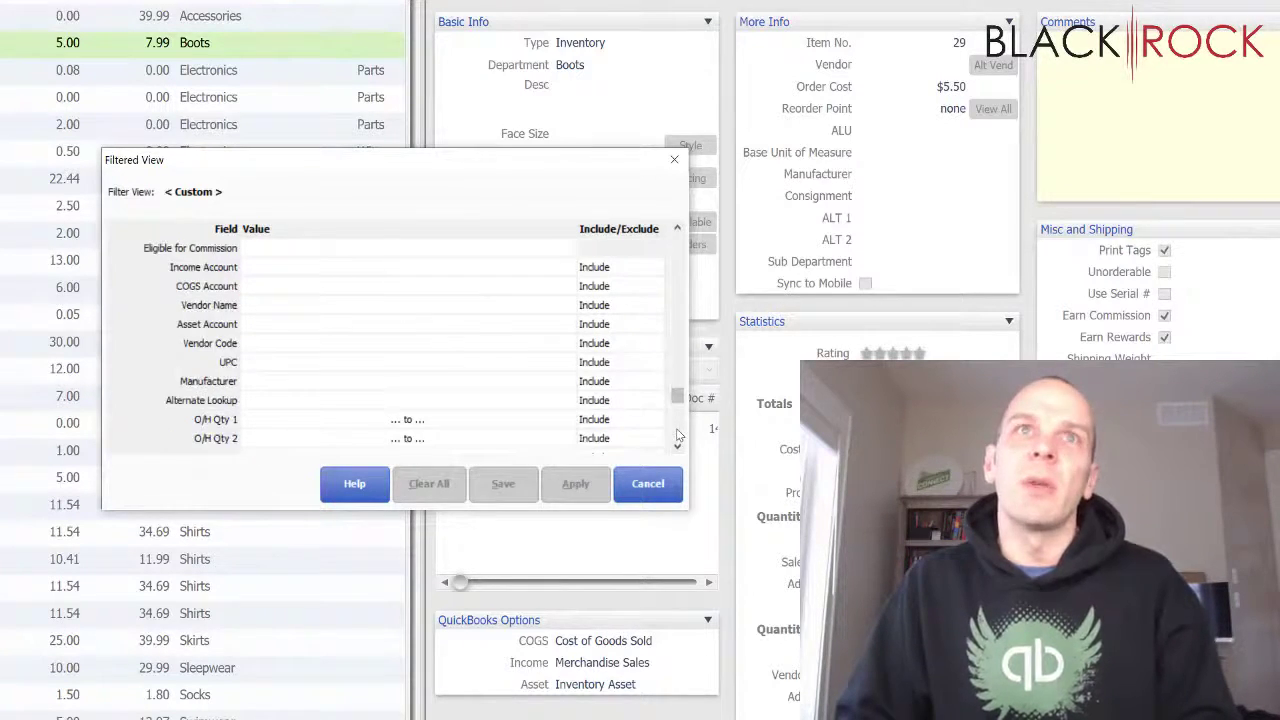
left_click(676, 428)
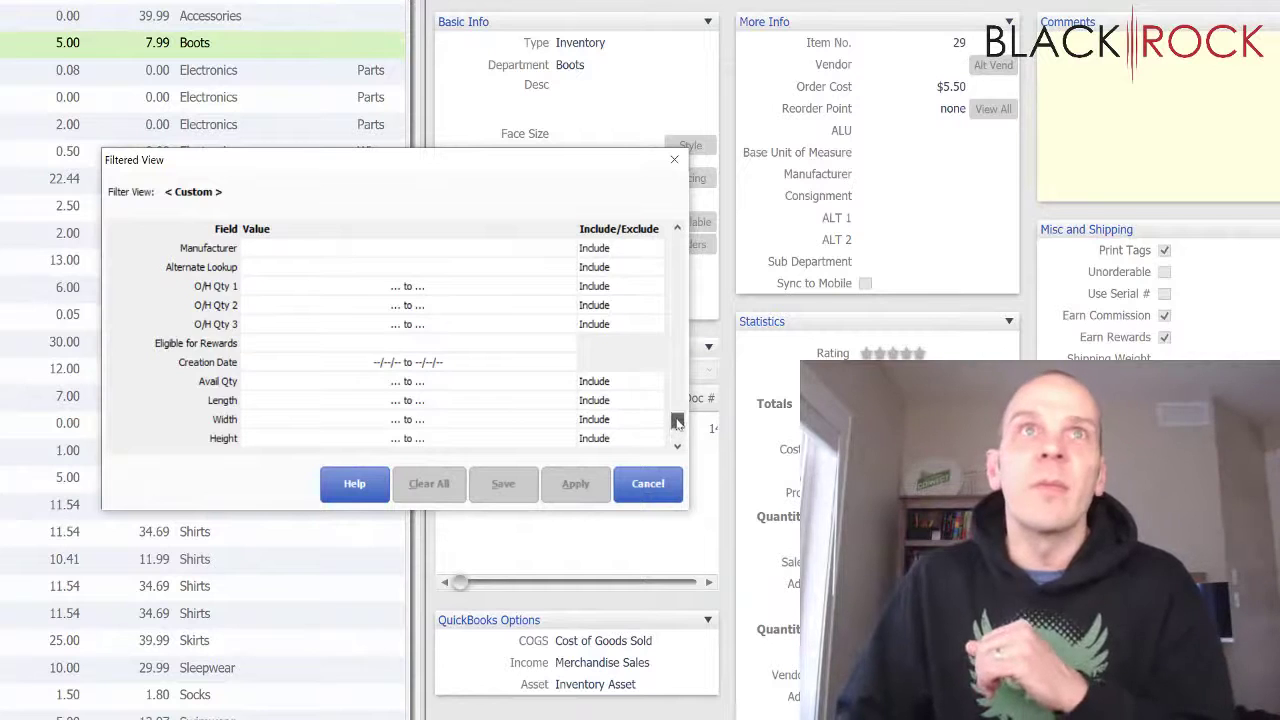
scroll(677, 422, "up", 1)
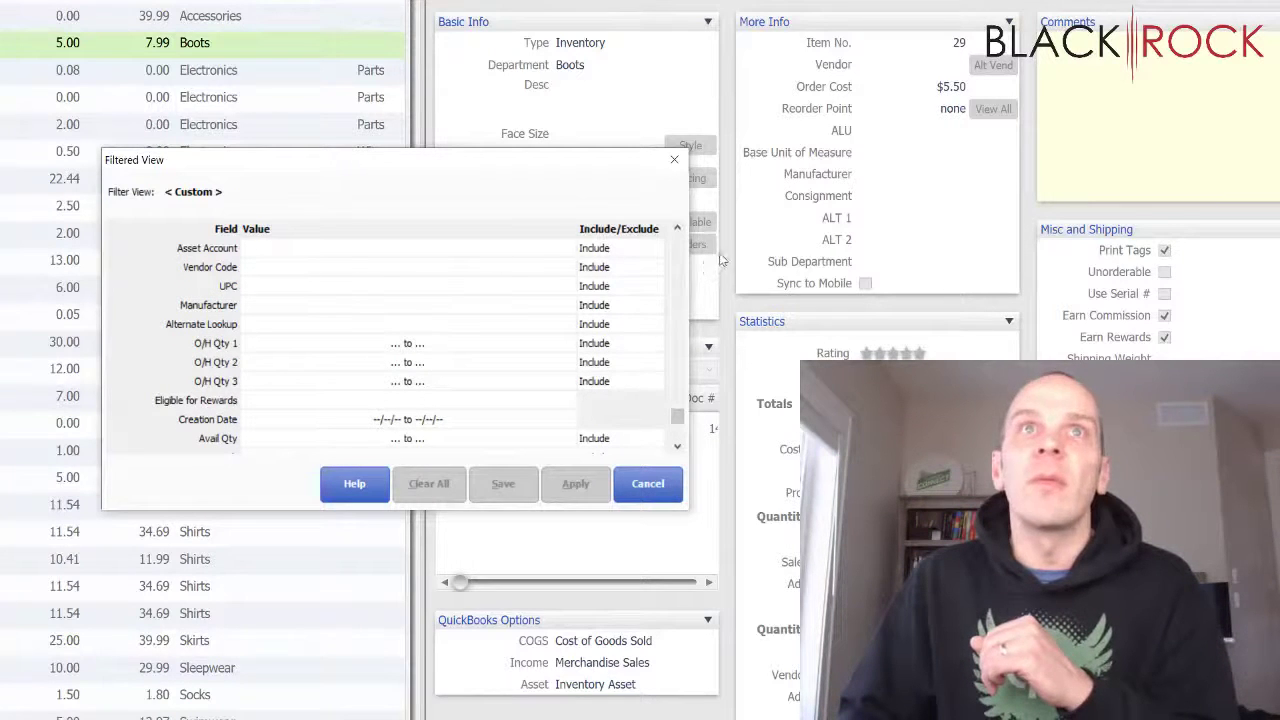
left_click(677, 229)
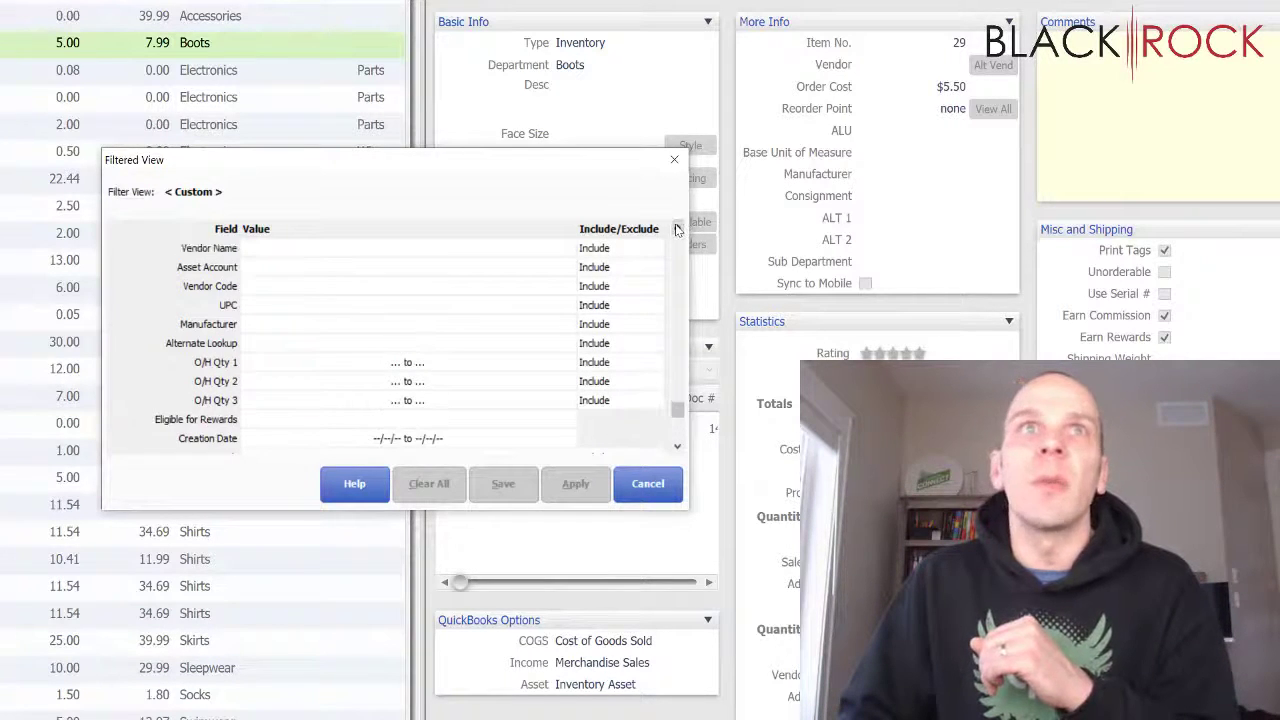
left_click(677, 229)
Set the filter's Vendor Name condition to Bob's Flower Imporium.
left_click(333, 273)
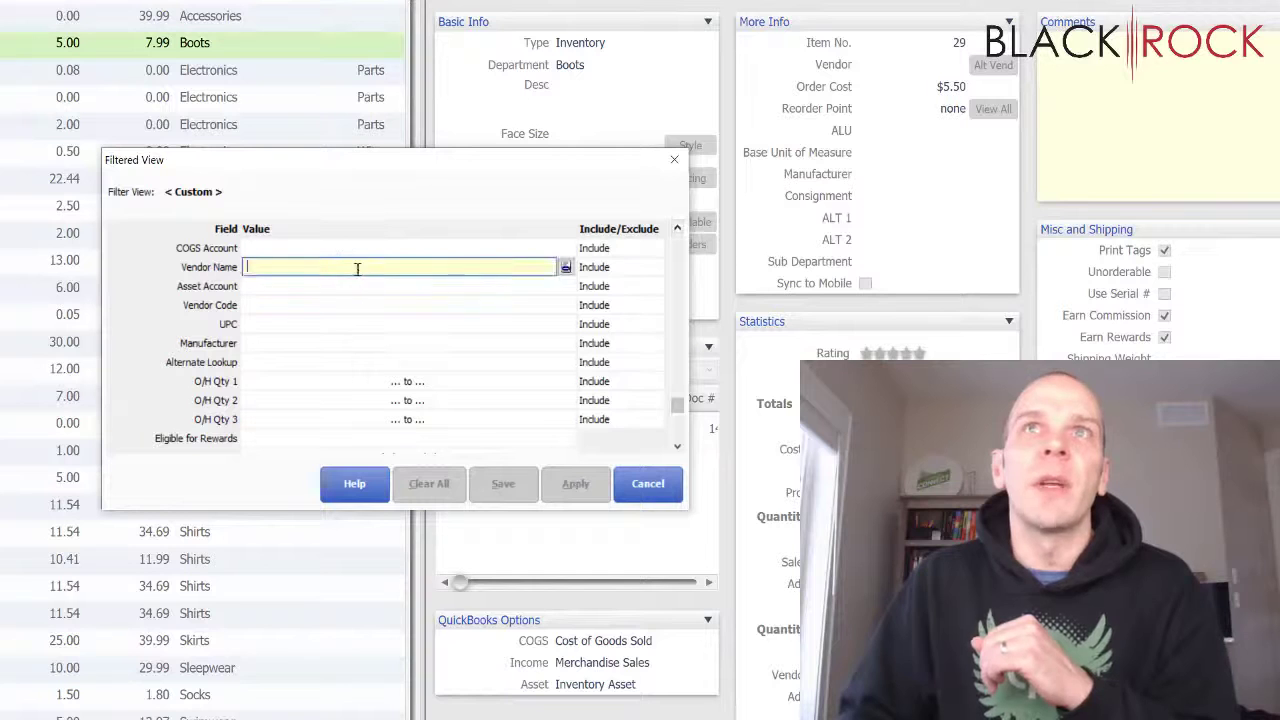
left_click(566, 267)
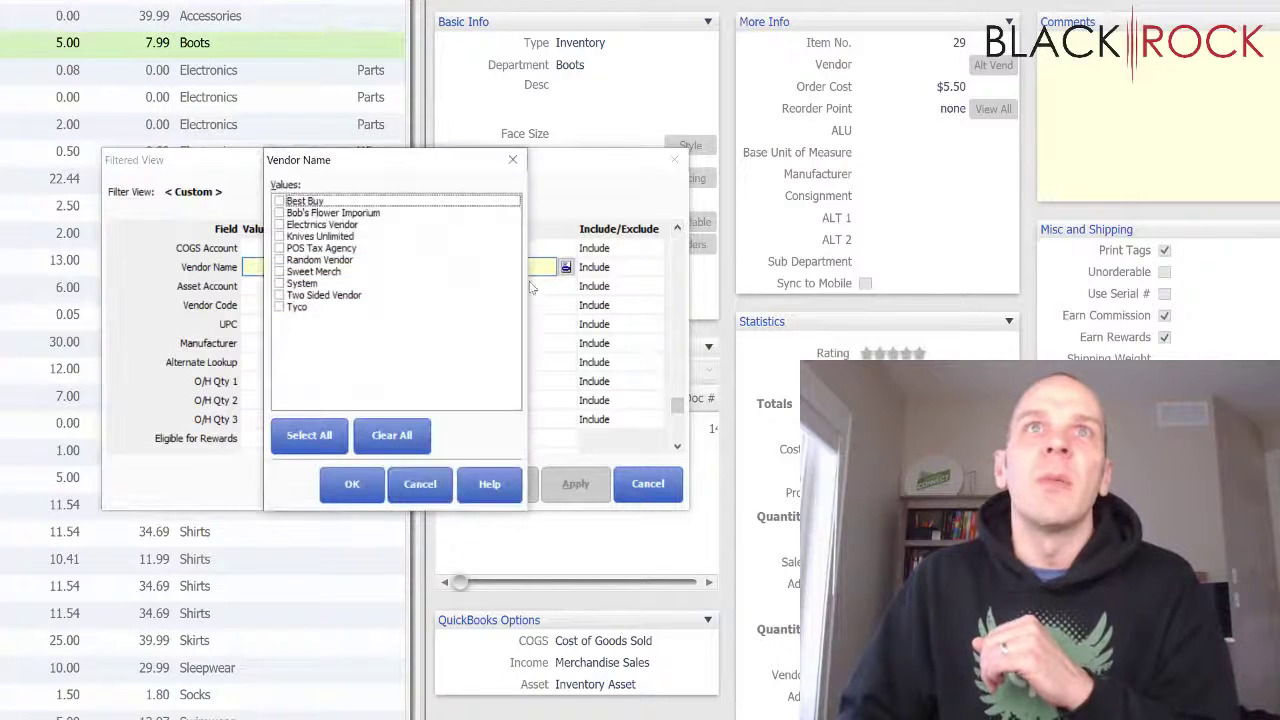
left_click(280, 213)
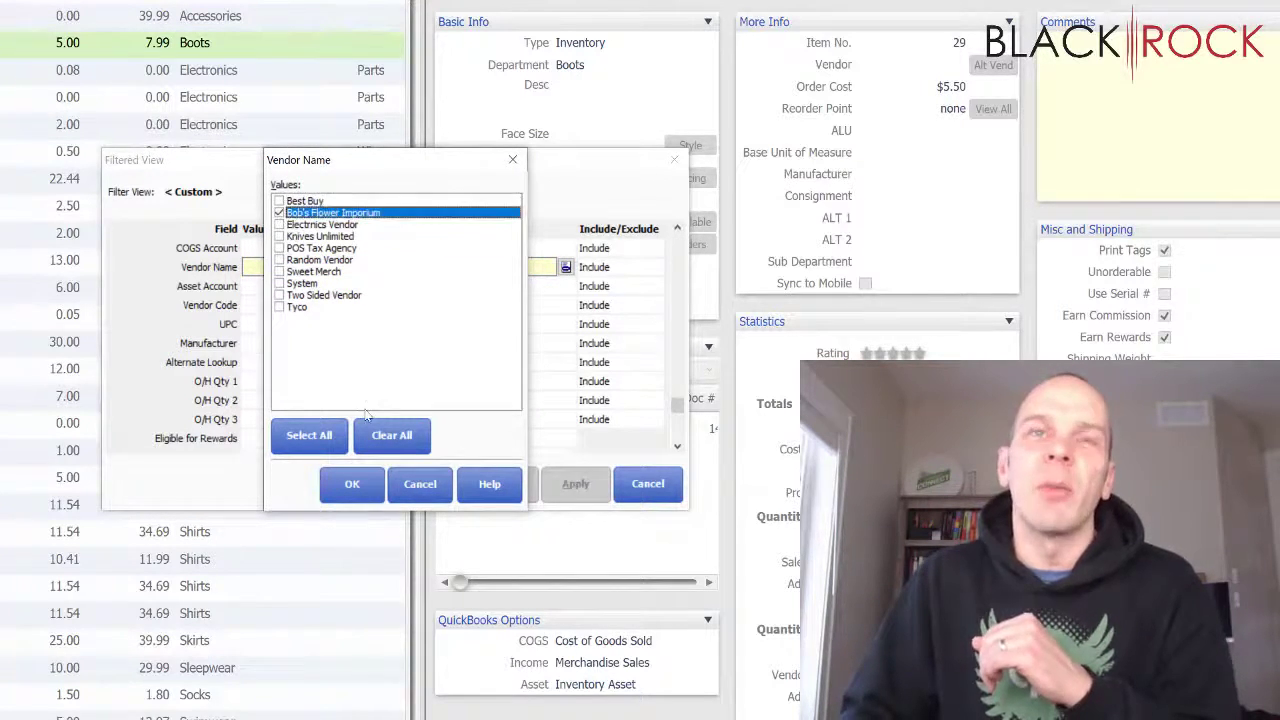
left_click(352, 484)
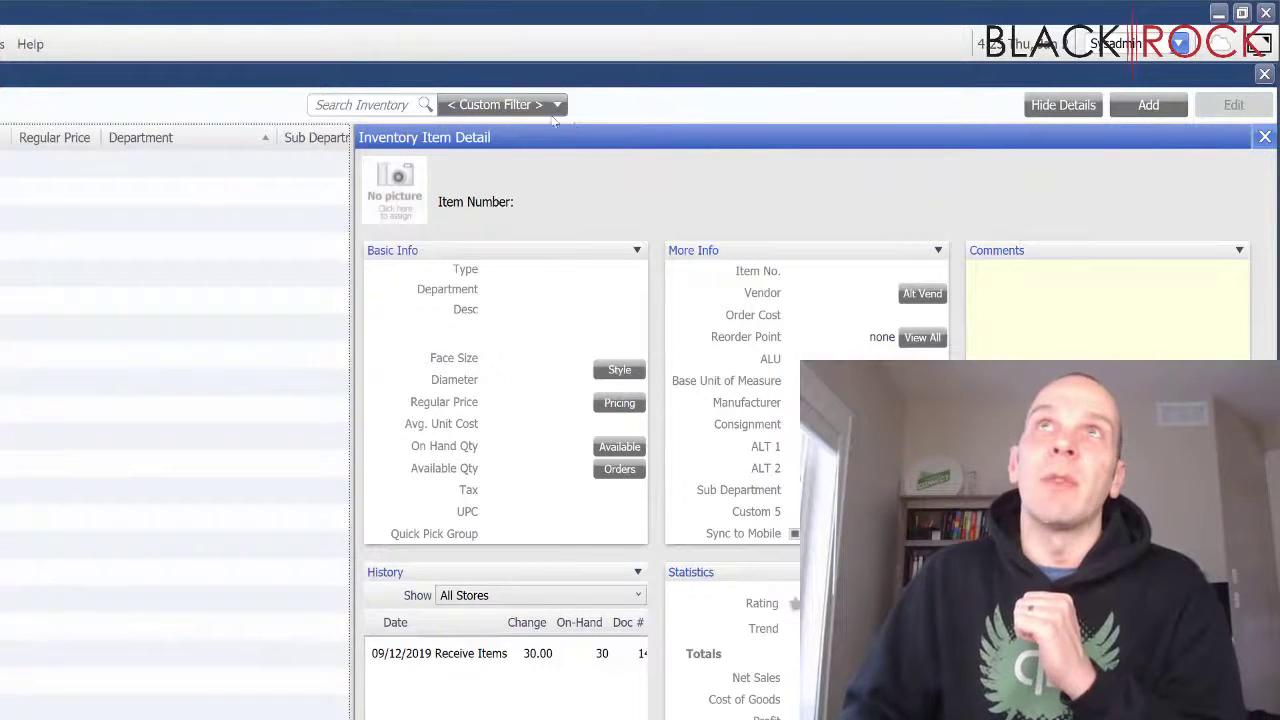
Start another custom item filter and move down to the Vendor Name field.
left_click(500, 104)
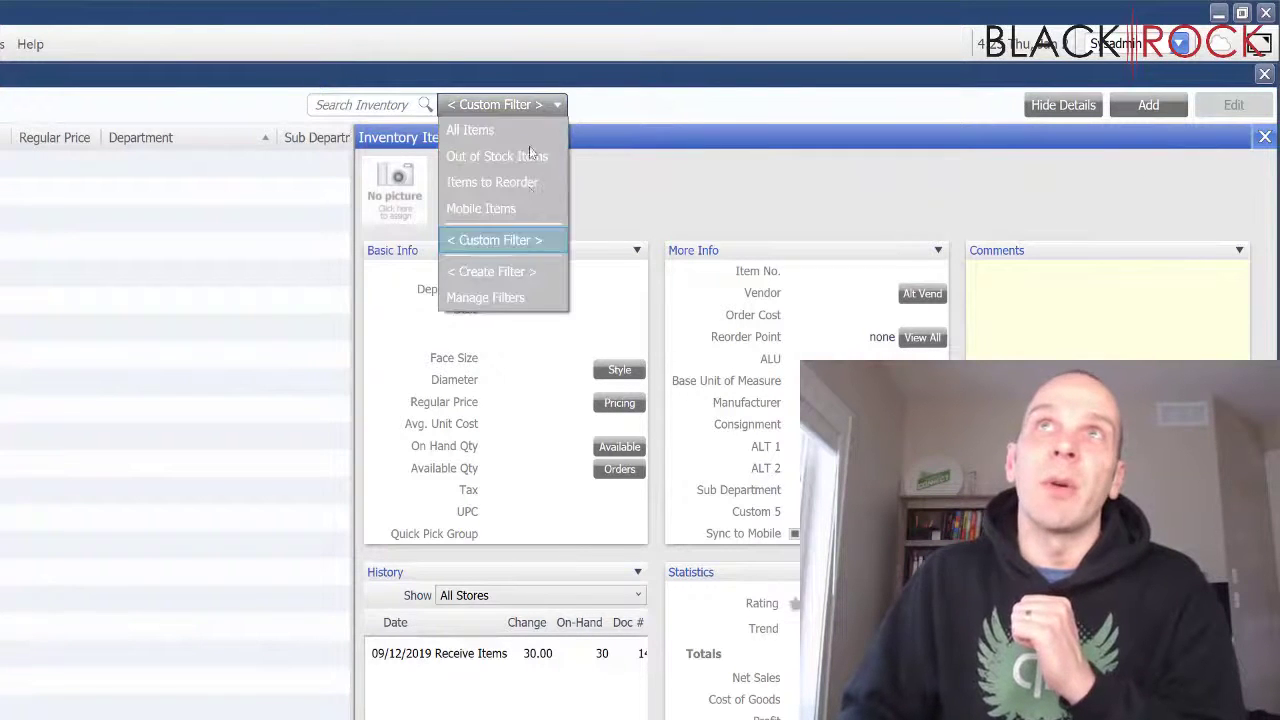
left_click(534, 272)
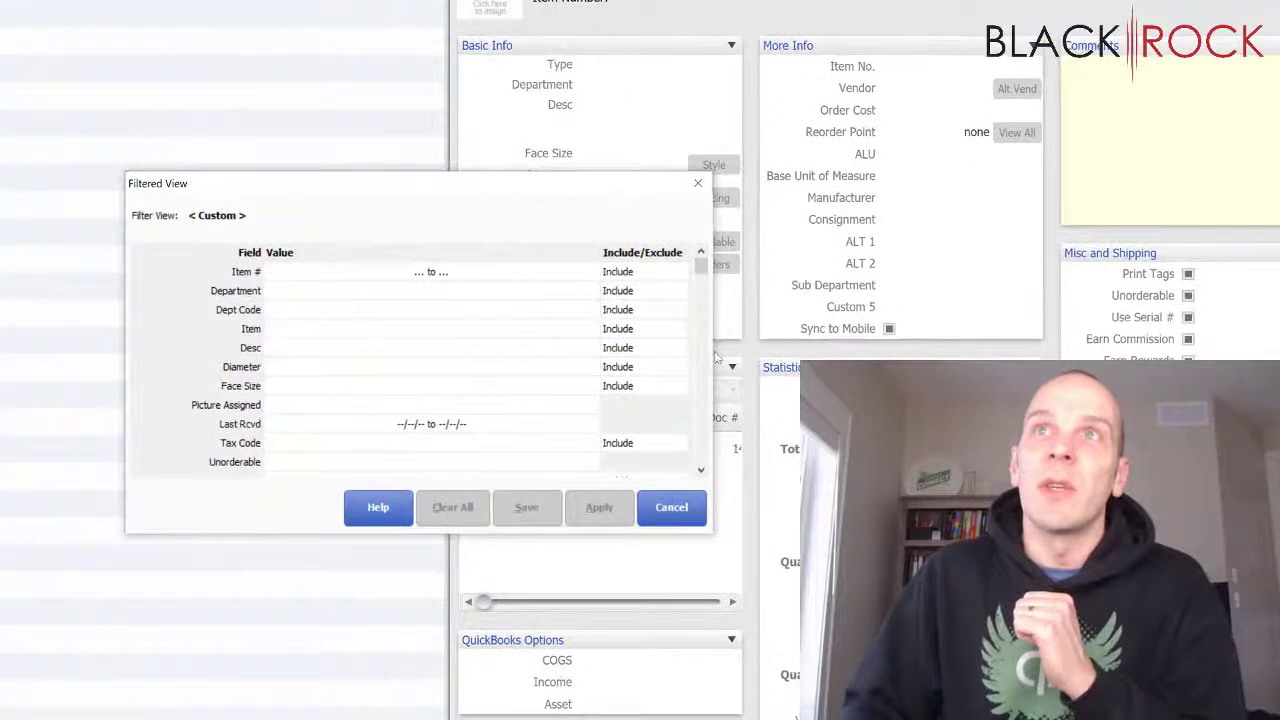
left_click_drag(701, 472, 701, 470)
left_click(700, 263)
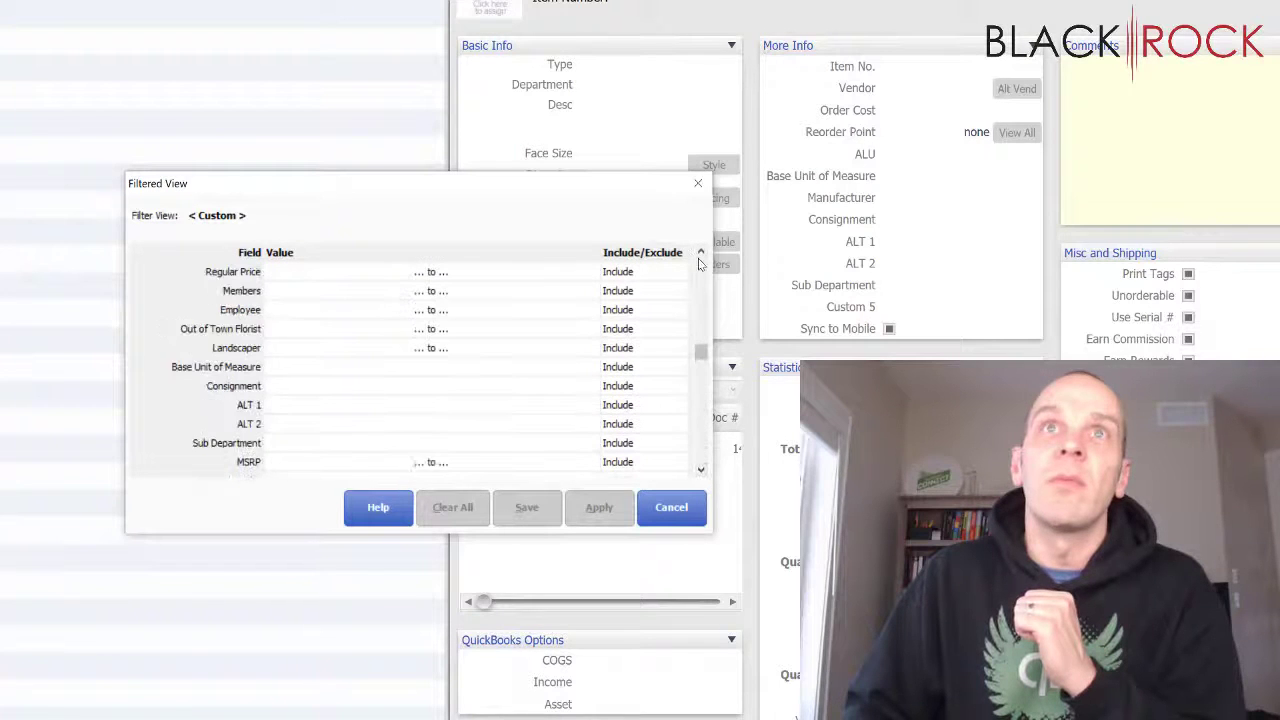
left_click_drag(701, 263, 701, 263)
left_click(430, 404)
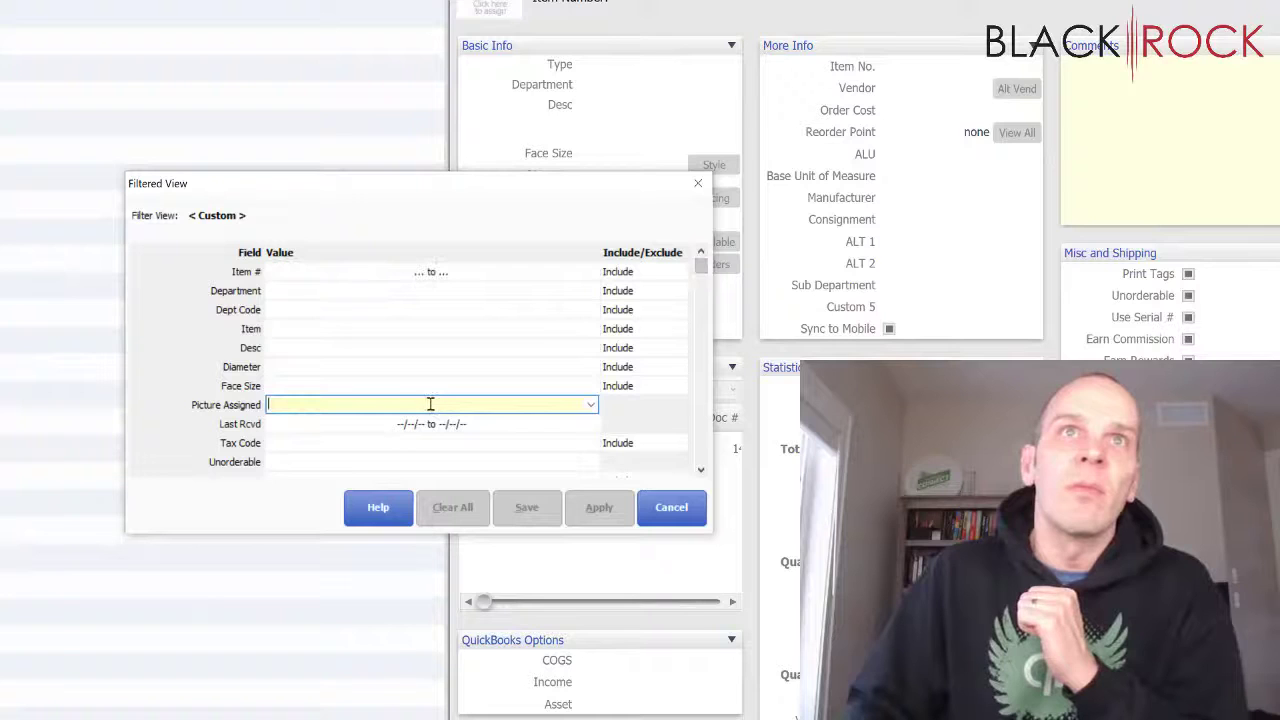
left_click(701, 470)
key("Down")
key("Down")
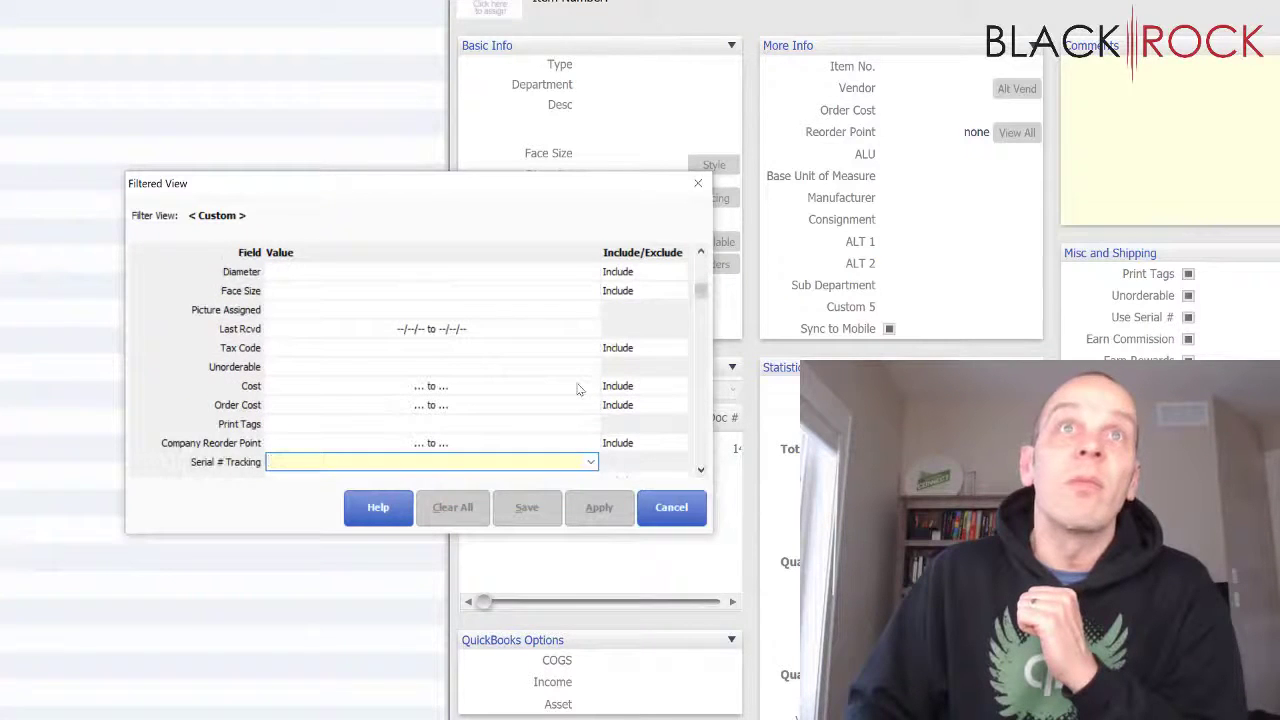
key("Down")
key("Down")
key("Down")
key("Down")
key("Down")
key("Down")
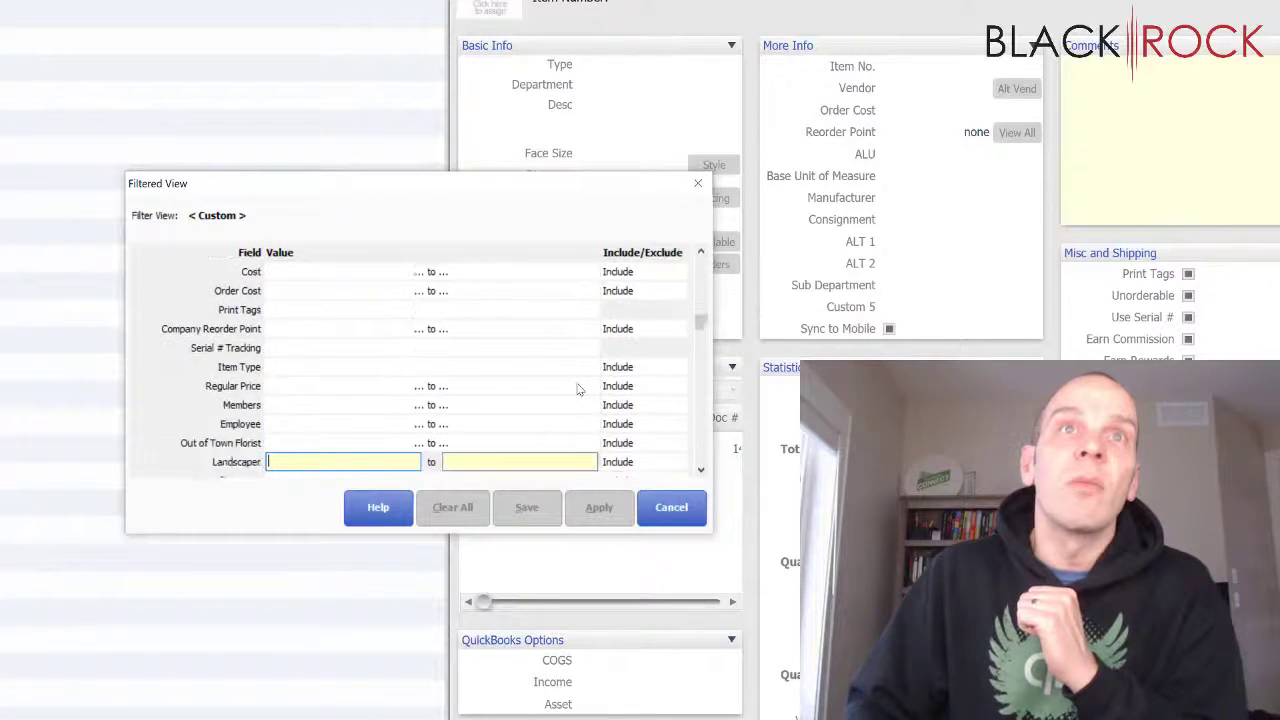
key("Down")
key("Down")
key("Down")
key("Down")
key("Down")
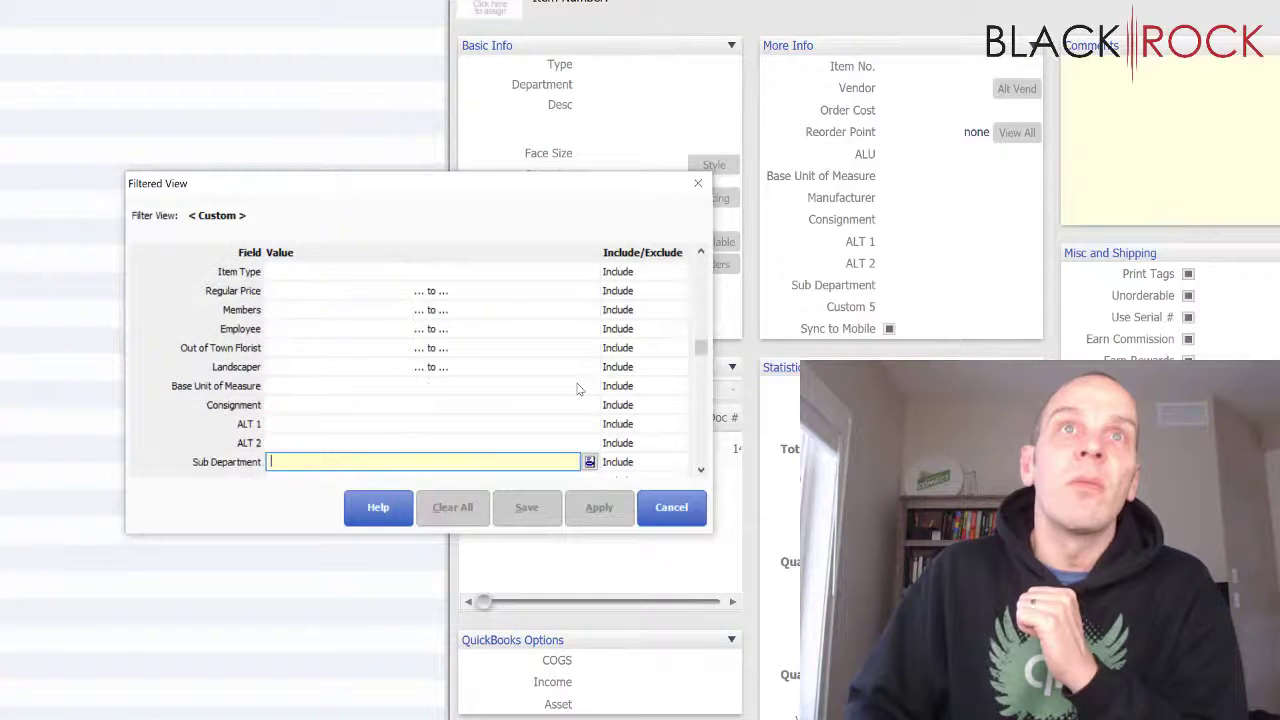
key("Down")
key("Down")
key("Down")
key("Down")
key("Down")
key("Down")
key("Down")
key("Down")
key("Down")
key("Down")
key("Down")
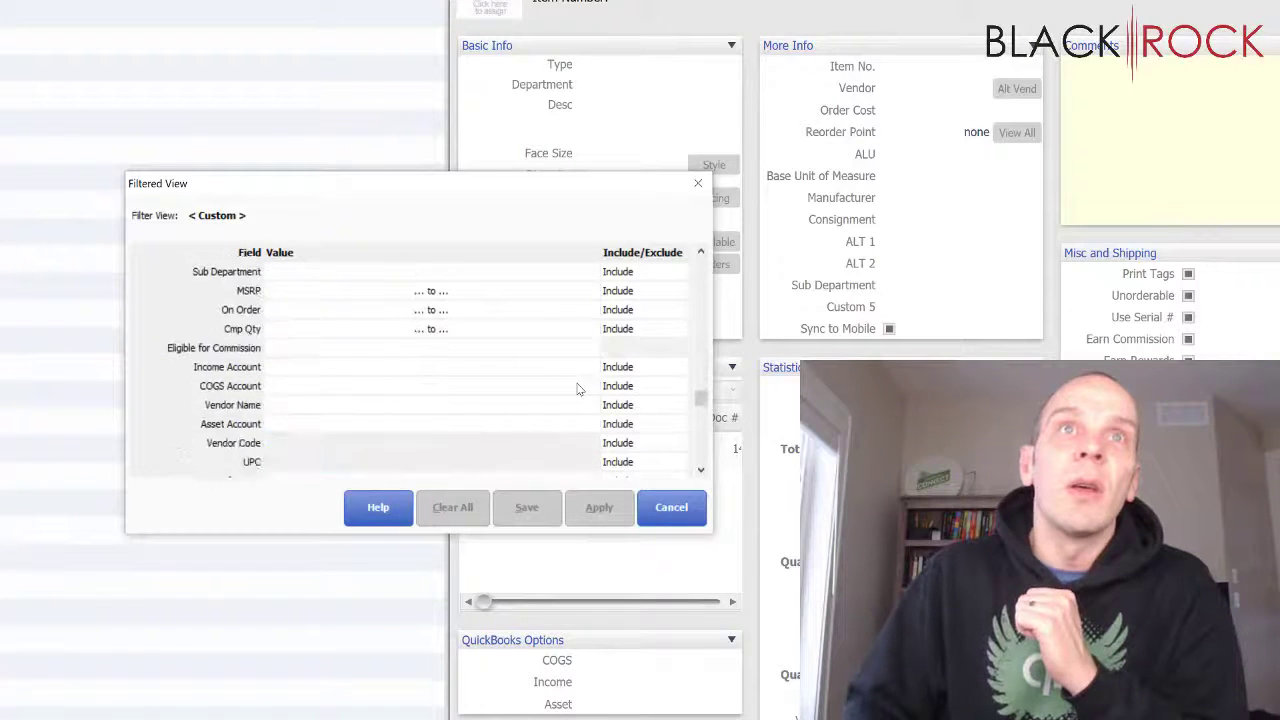
key("Down")
key("Down")
key("Down")
key("Down")
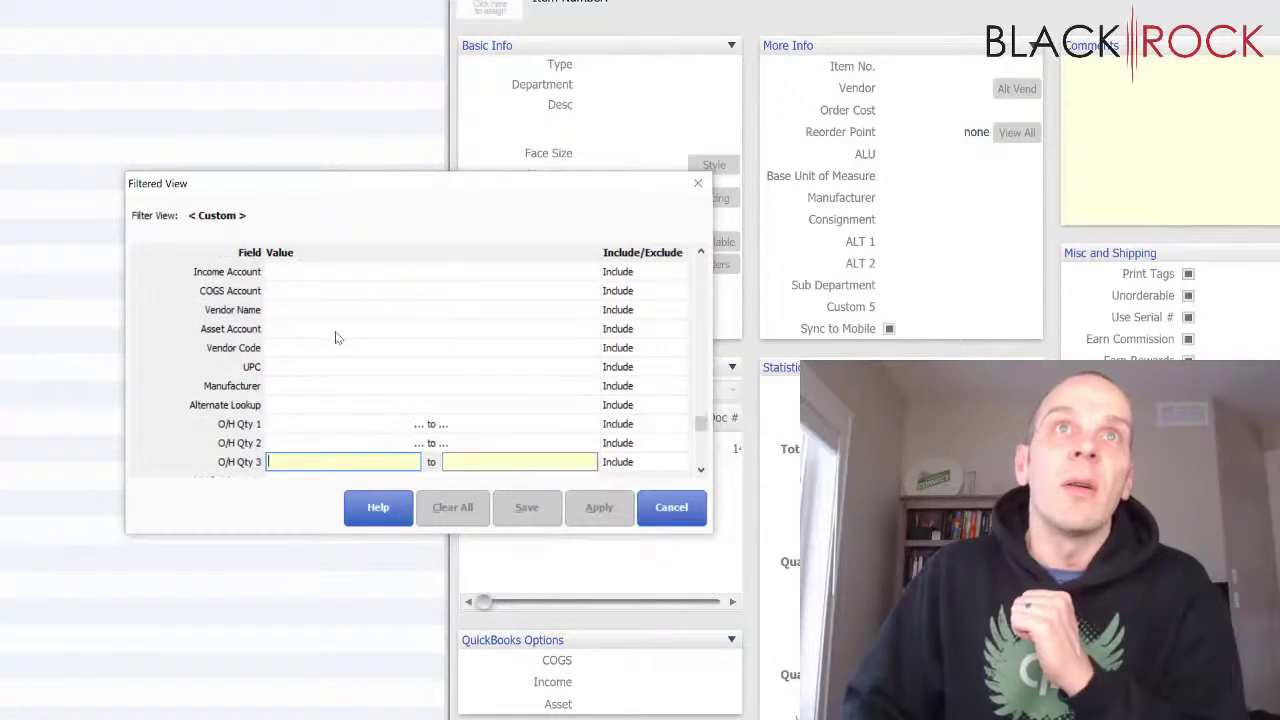
Choose Sweet Merch as the filter's Vendor Name value.
left_click(334, 309)
left_click(590, 311)
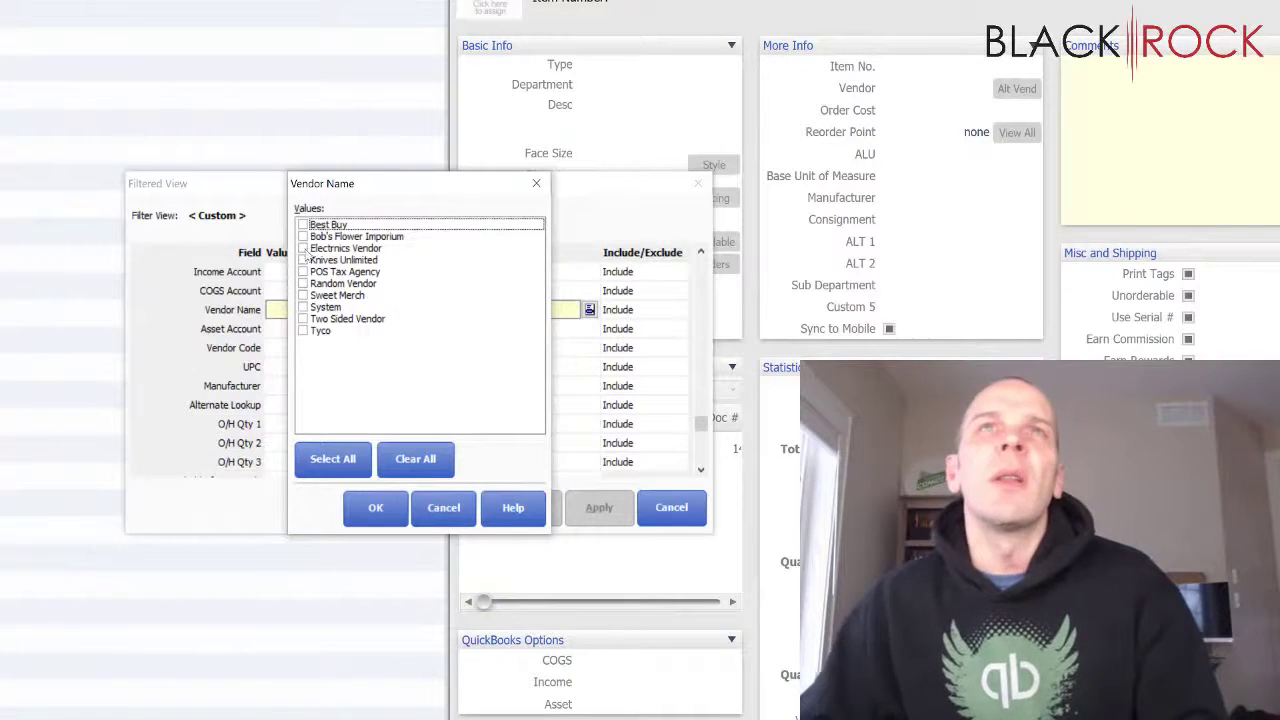
left_click(303, 296)
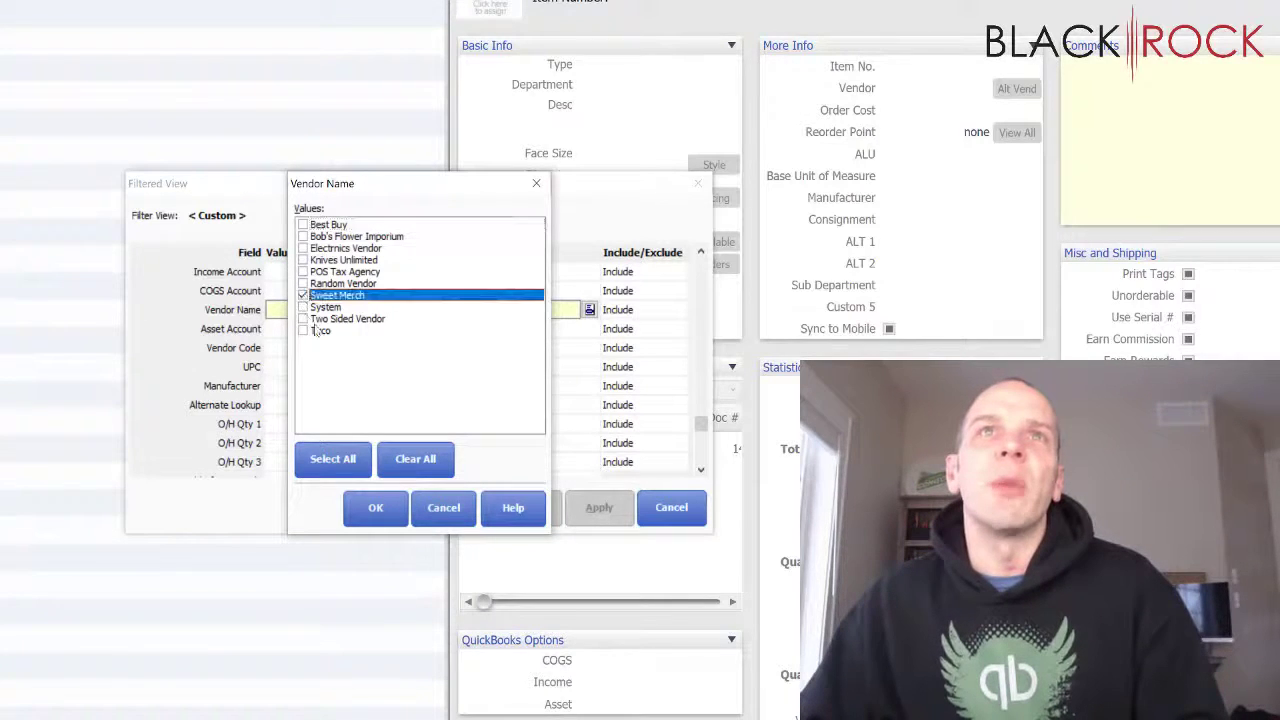
left_click(372, 507)
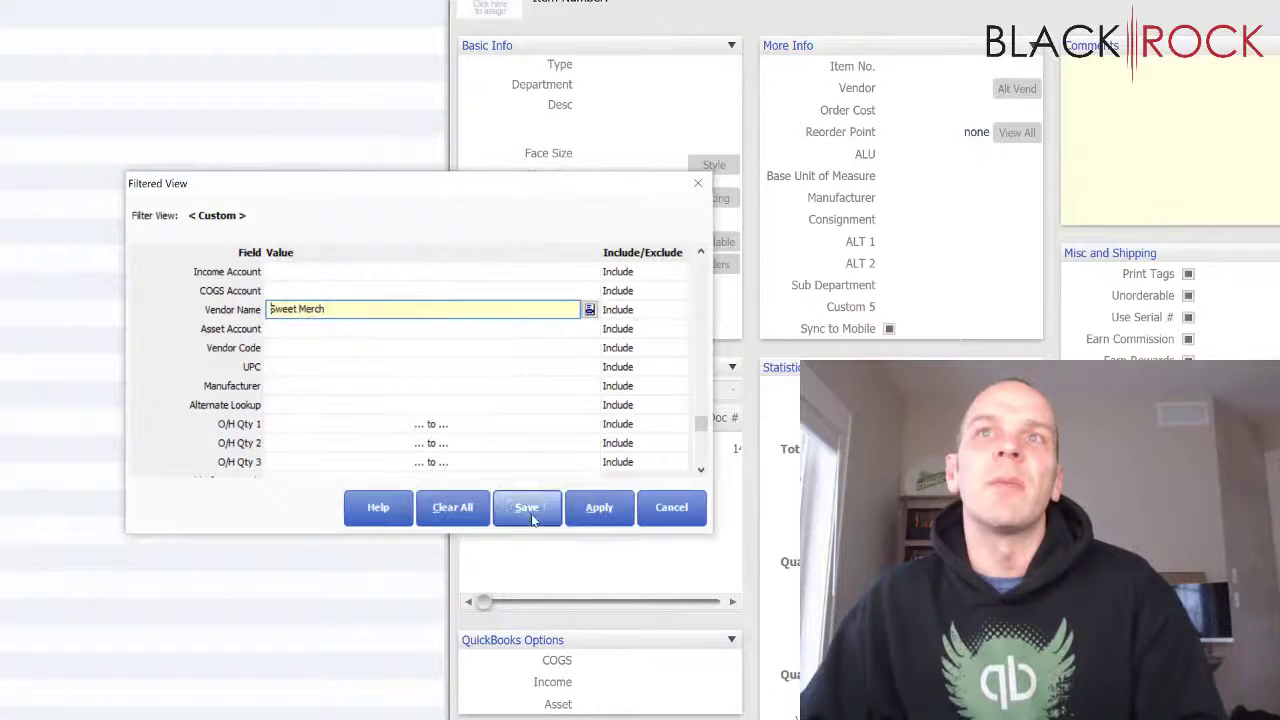
Apply the Sweet Merch filter and set Bees Wax Candle to cost 2.50, price 4.99.
left_click(596, 509)
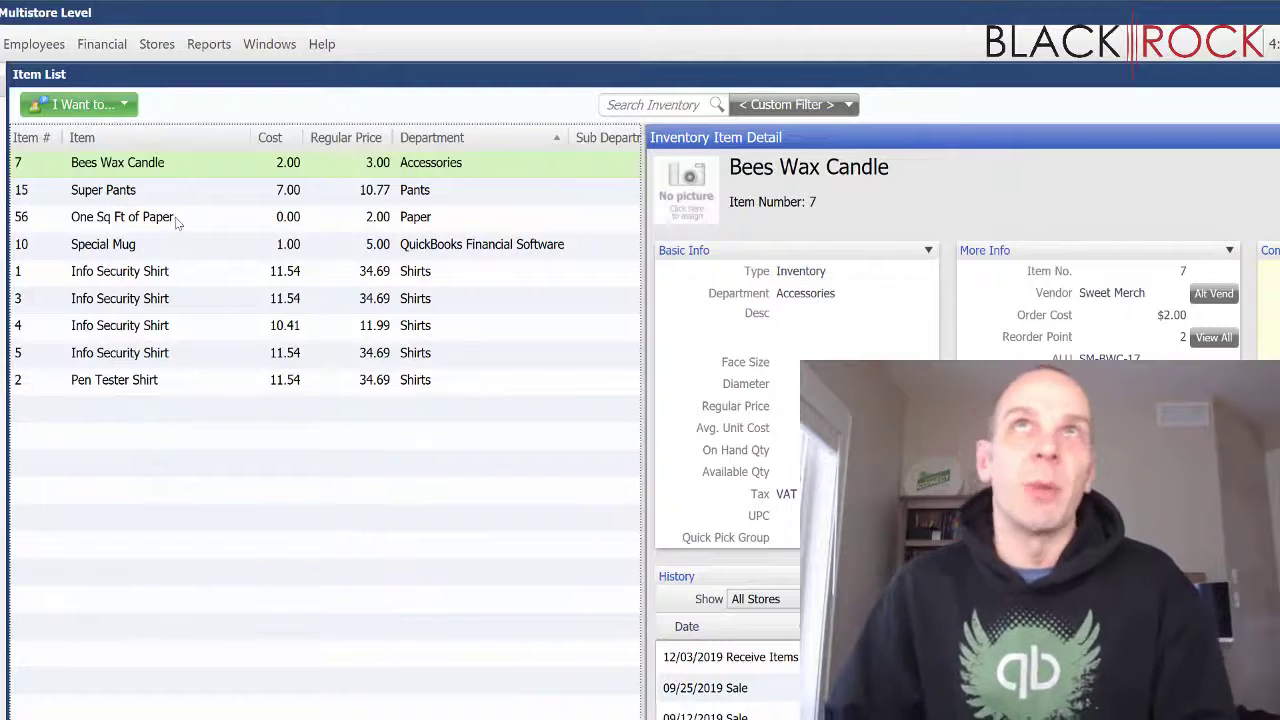
left_click(288, 163)
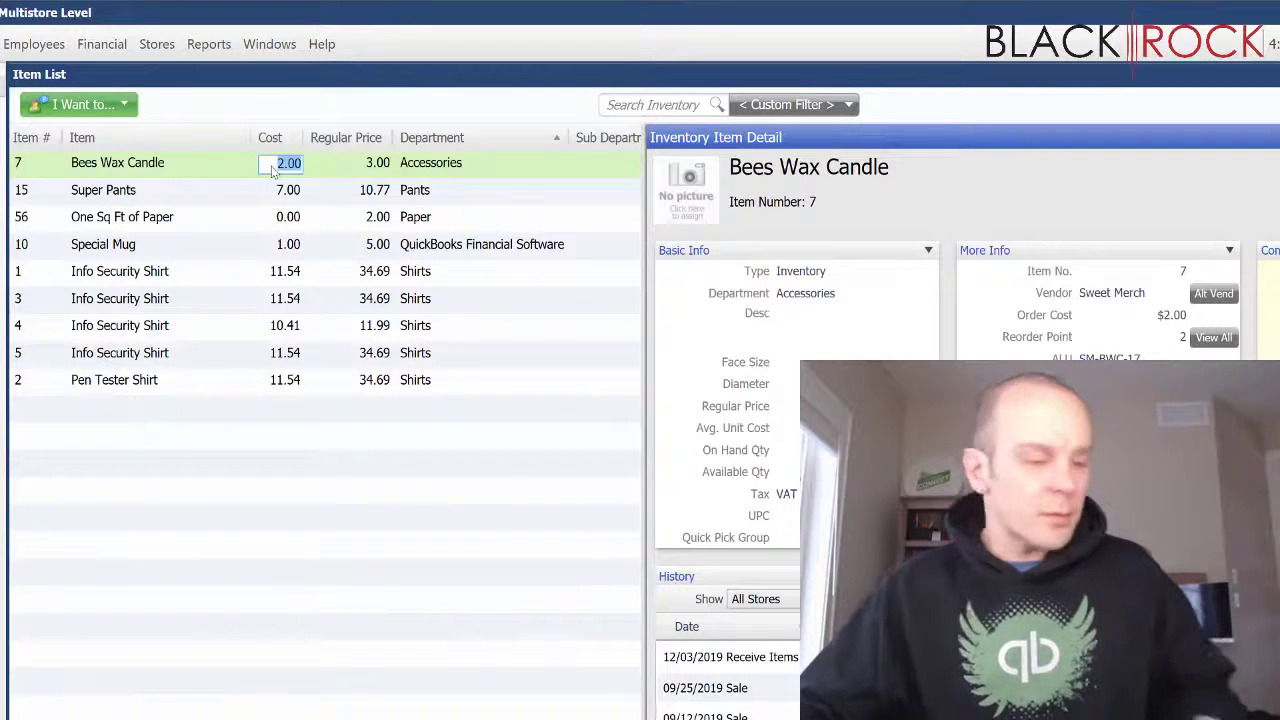
type("2.5")
key("Tab")
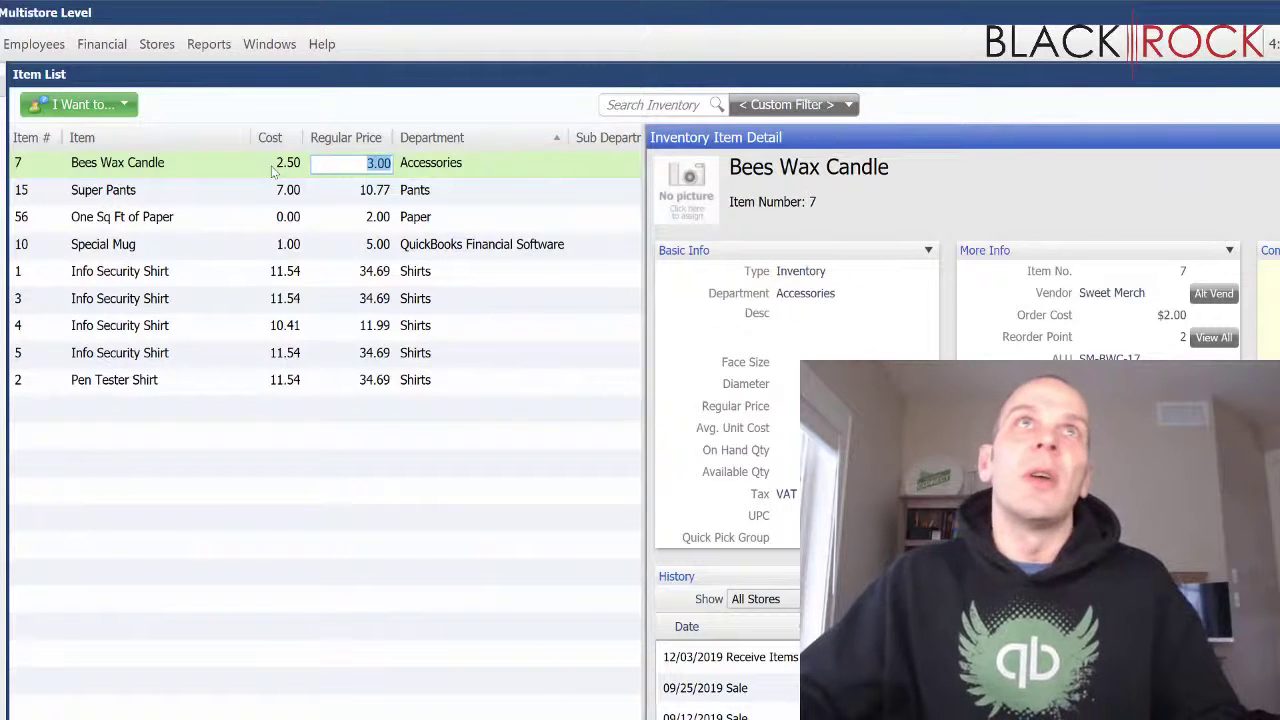
type("4.99")
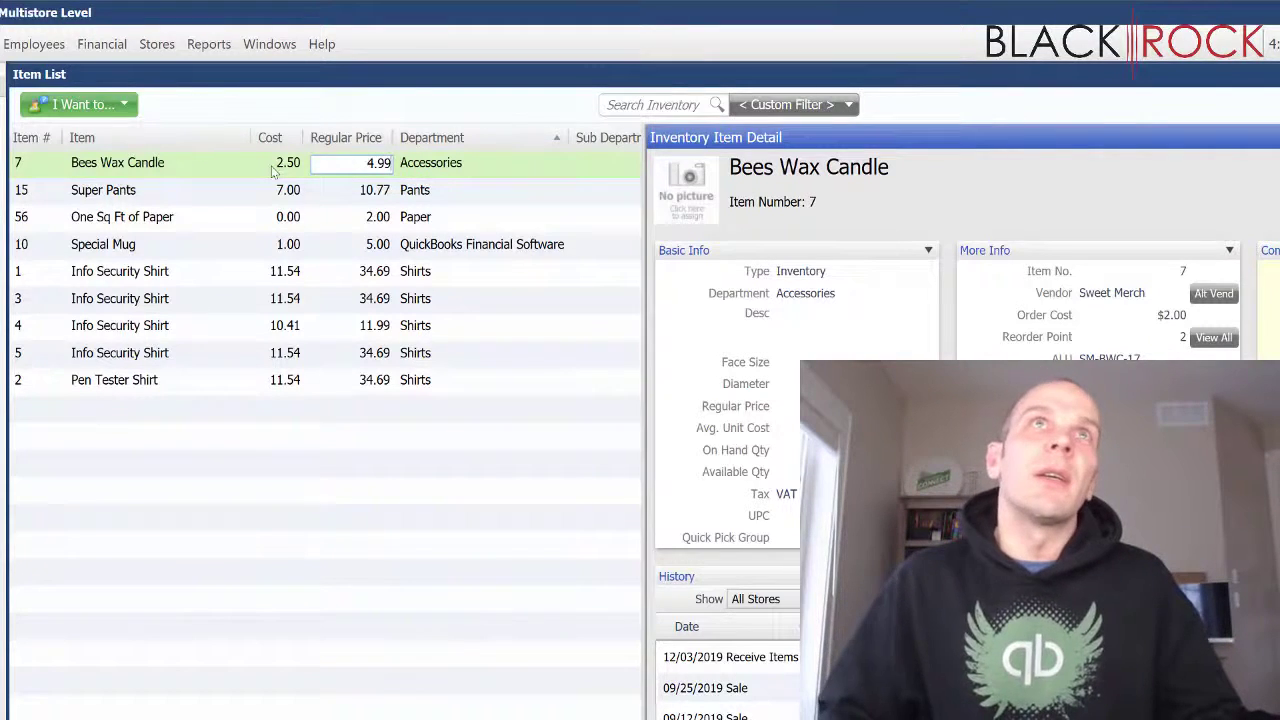
Set Super Pants to cost 7.30 and regular price 11.99.
left_click(296, 192)
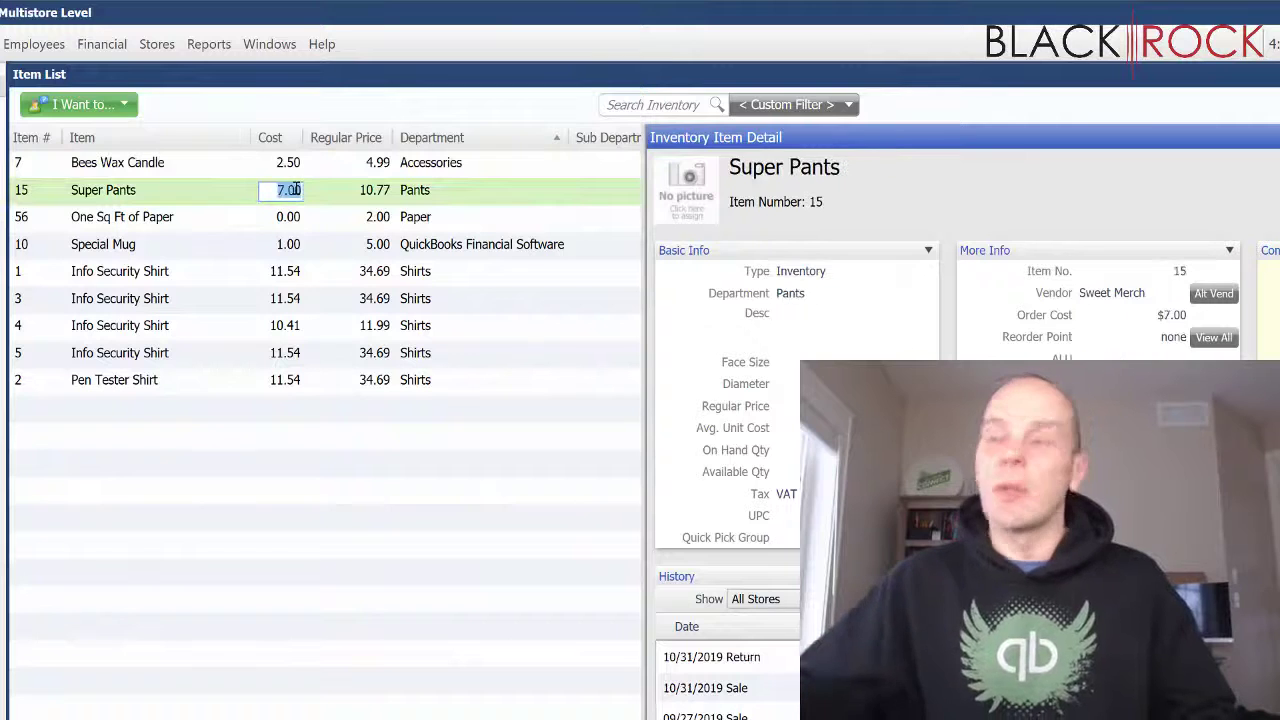
key("BackSpace")
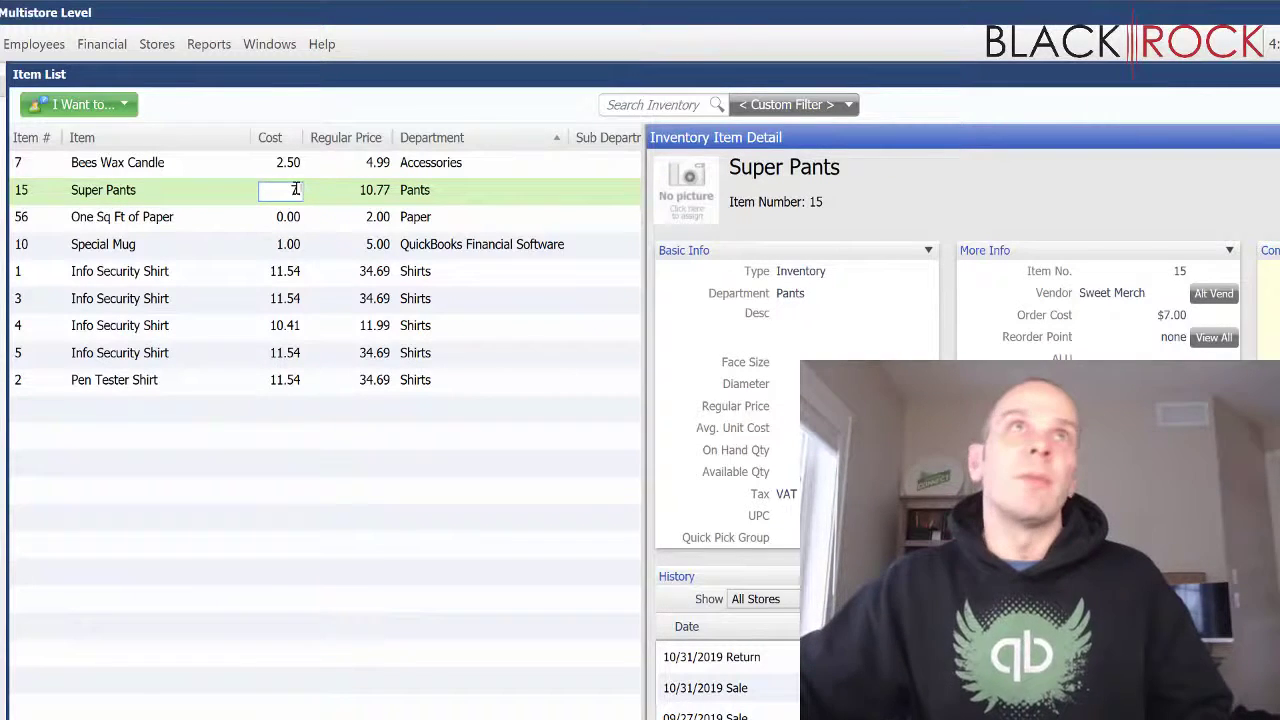
type("7.30")
key("Tab")
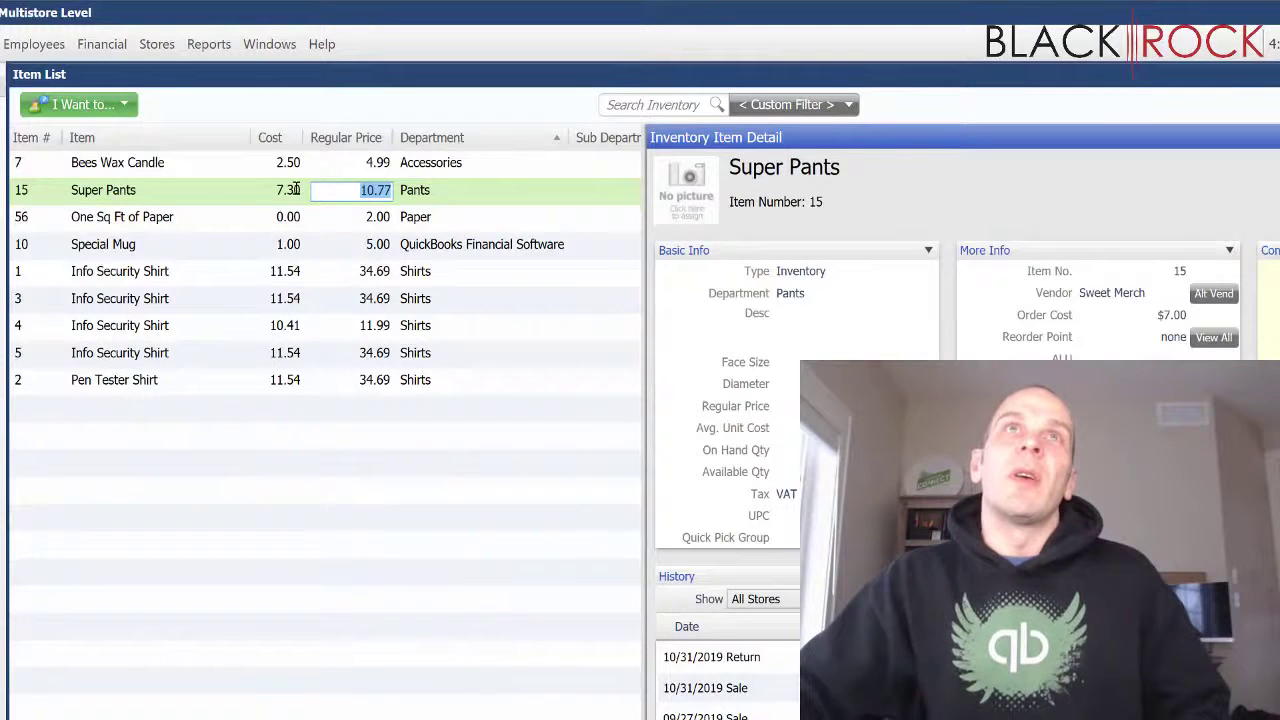
type("11.99")
key("Tab")
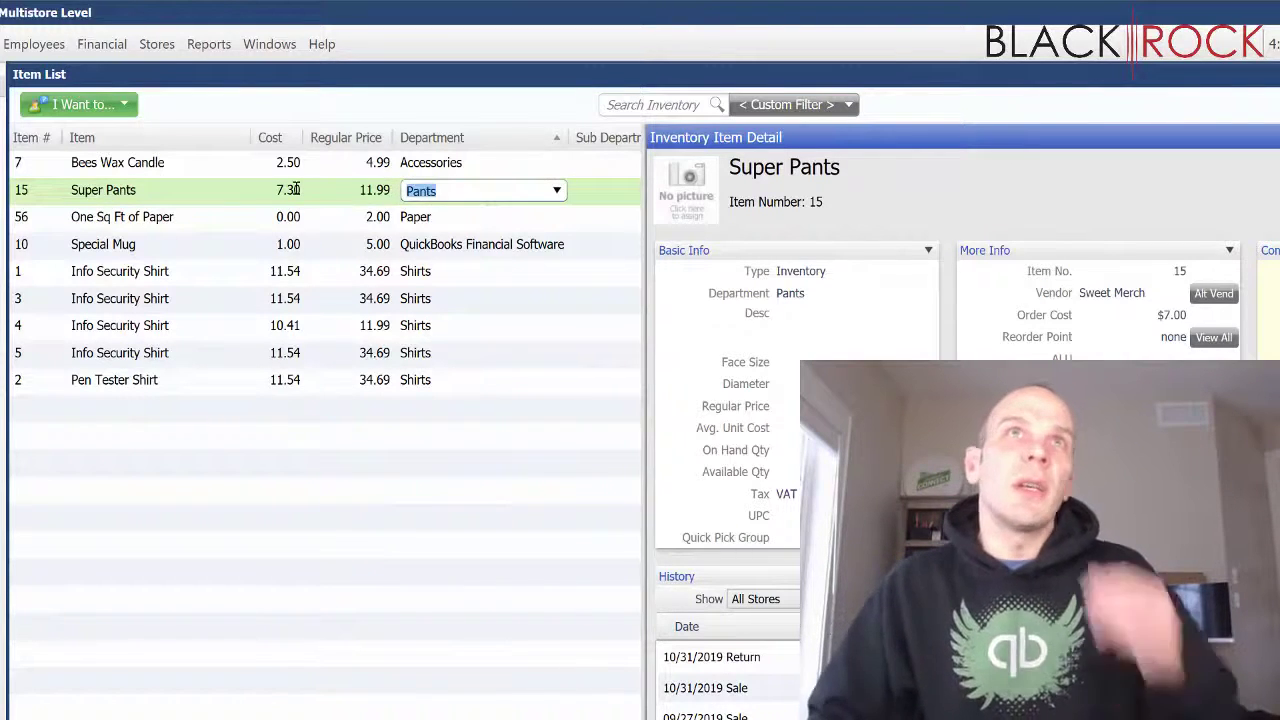
Change One Sq Ft of Paper's cost to 1.00.
left_click(289, 220)
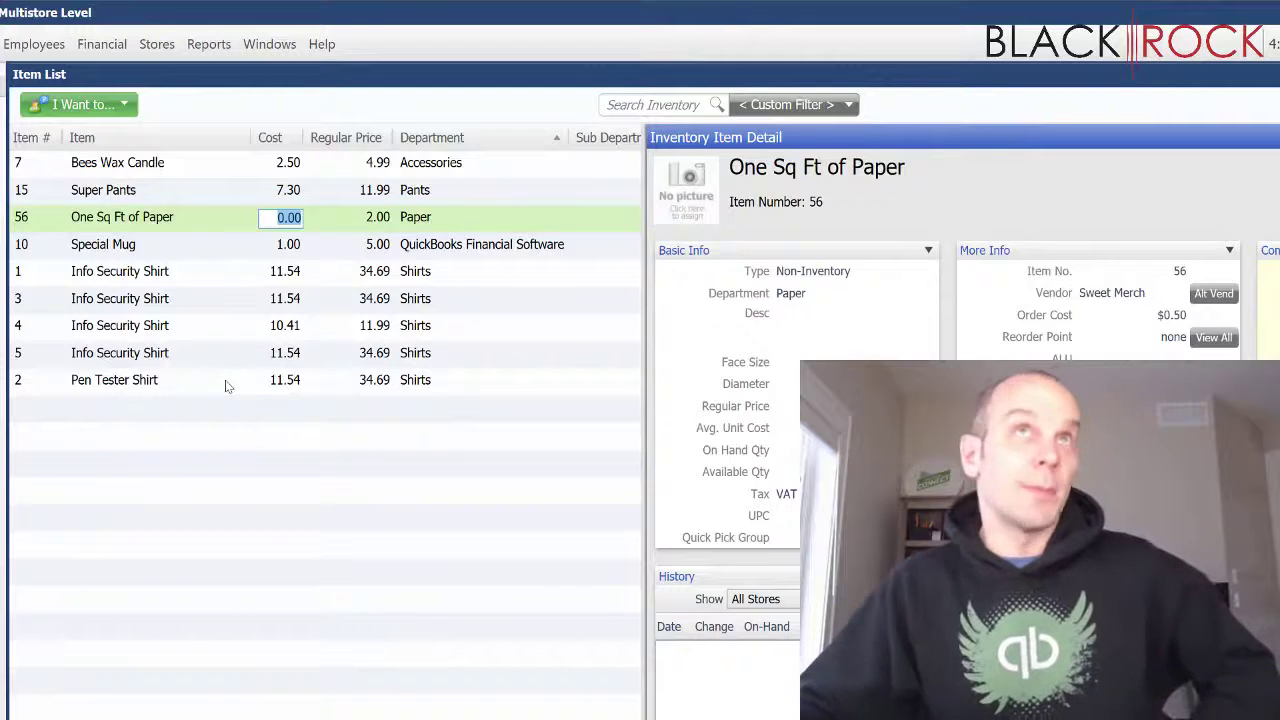
type("1.0")
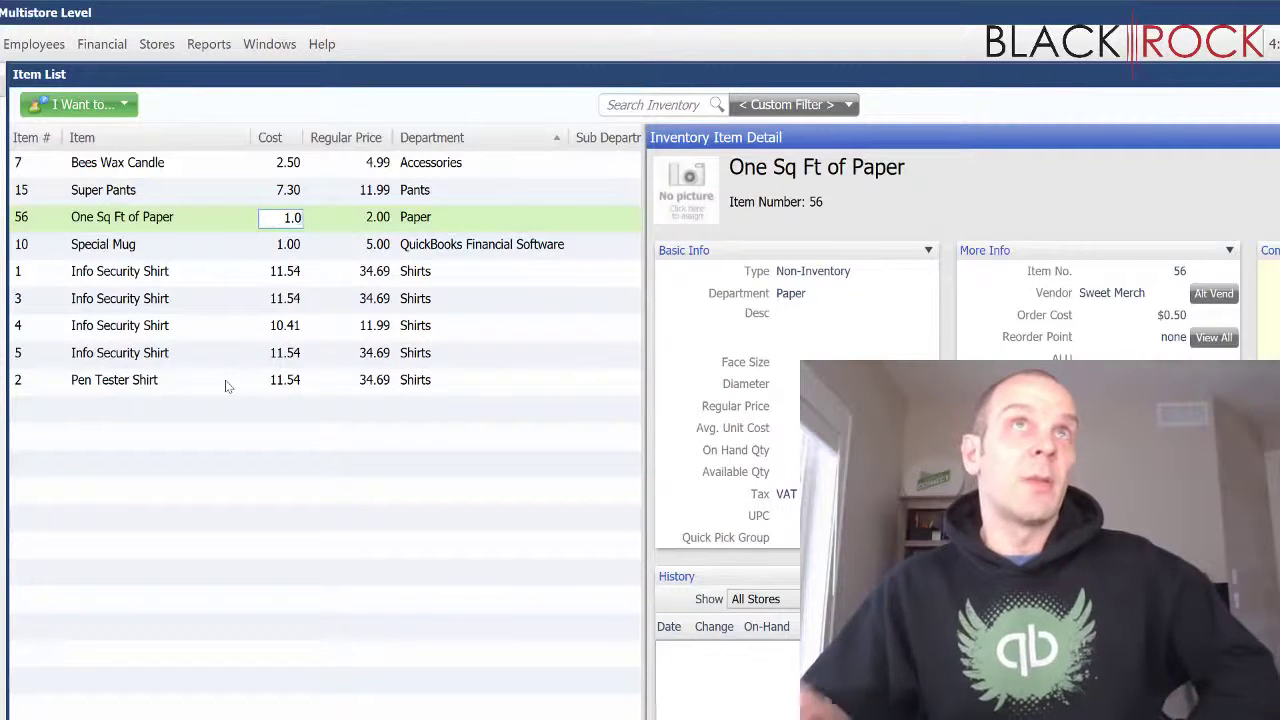
left_click(297, 363)
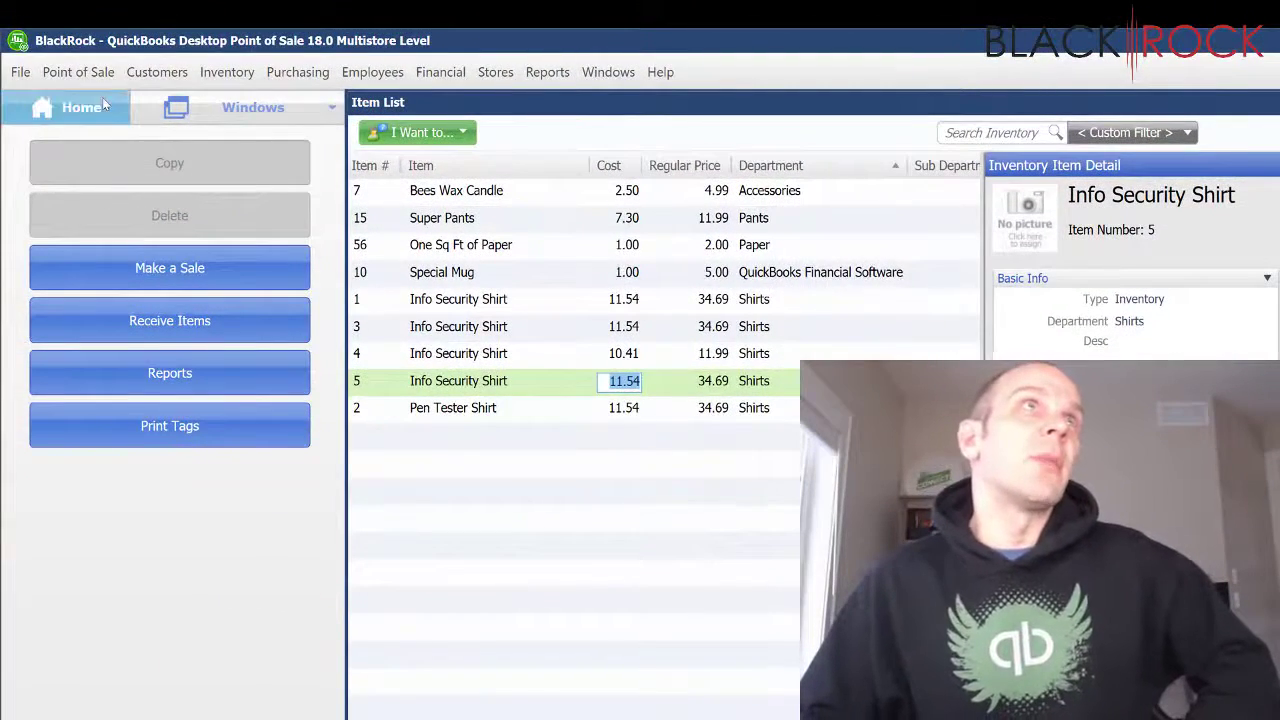
Return to the Navigator home screen and look through the Inventory menu commands.
left_click(54, 93)
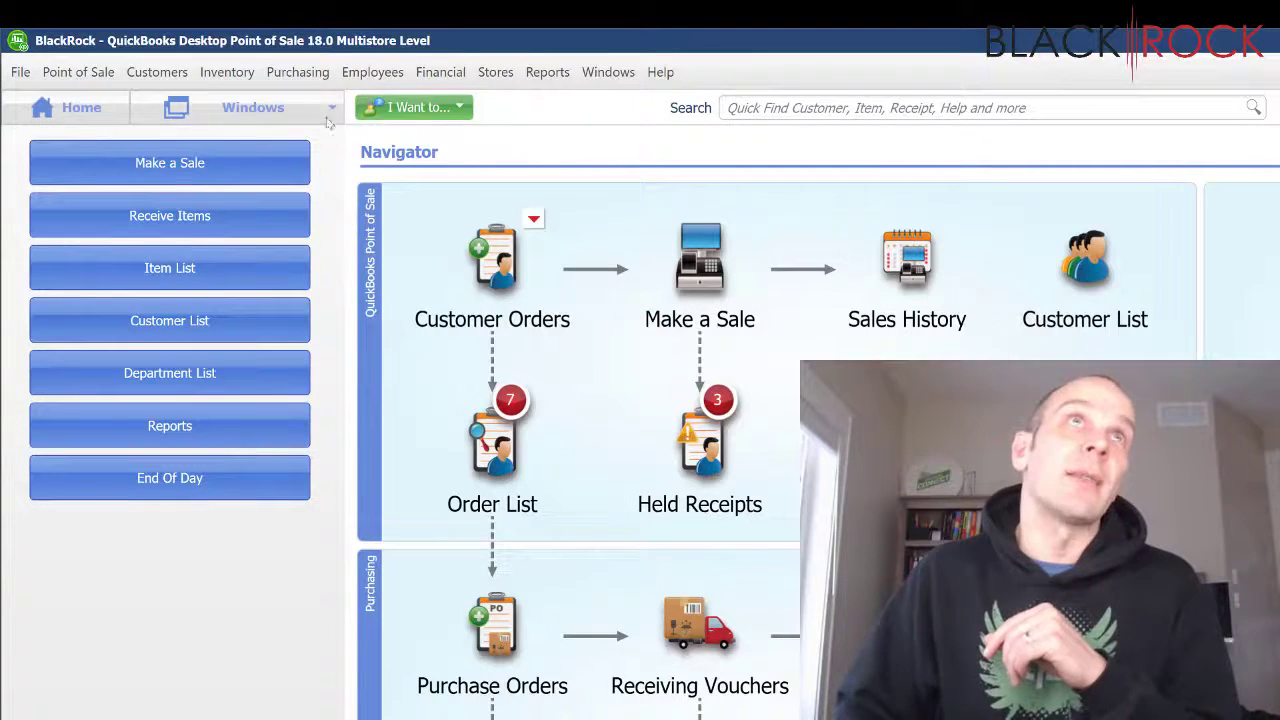
left_click(294, 72)
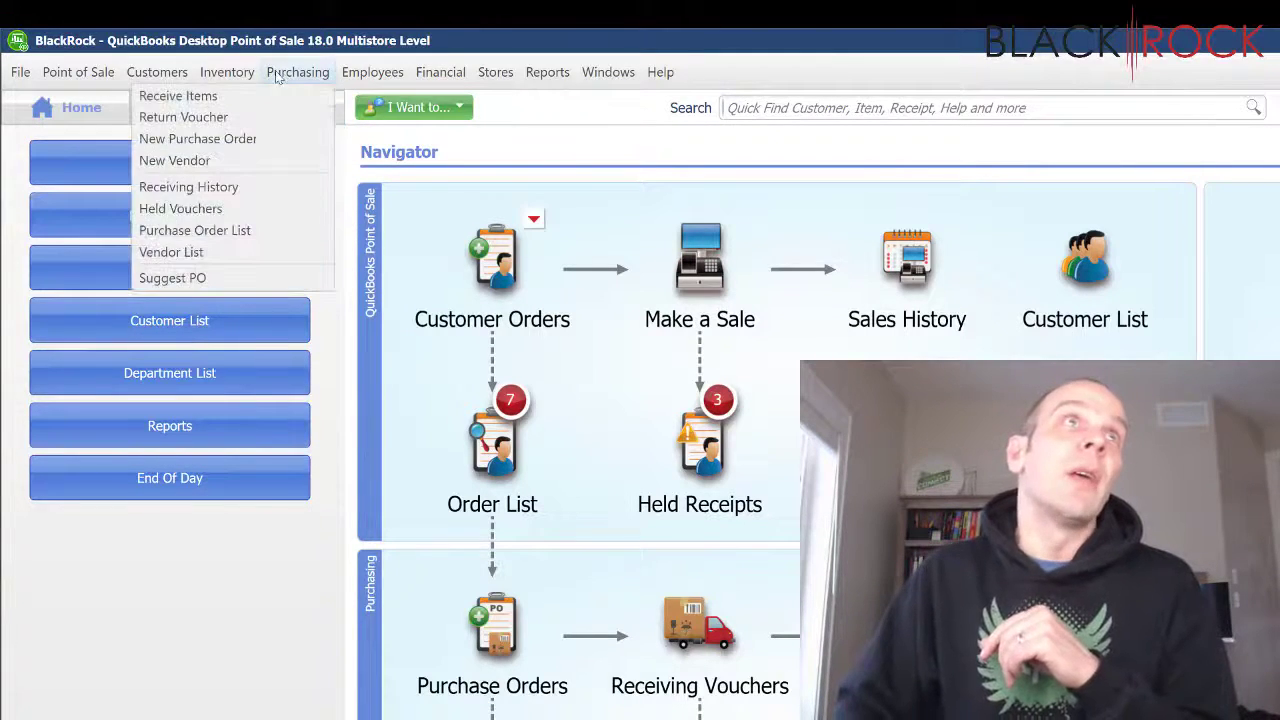
mouse_move(238, 75)
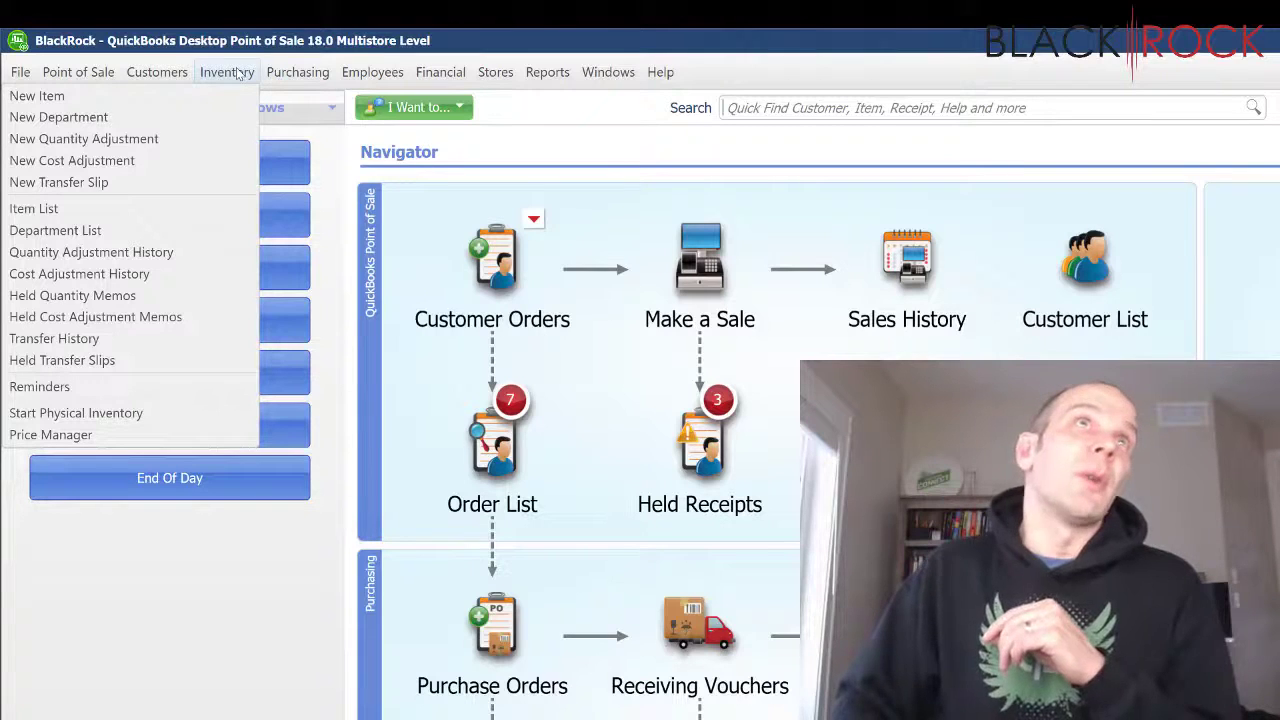
In Price Manager, start a Regular Price change named 'Vendor Update' and proceed to item selection.
left_click(200, 433)
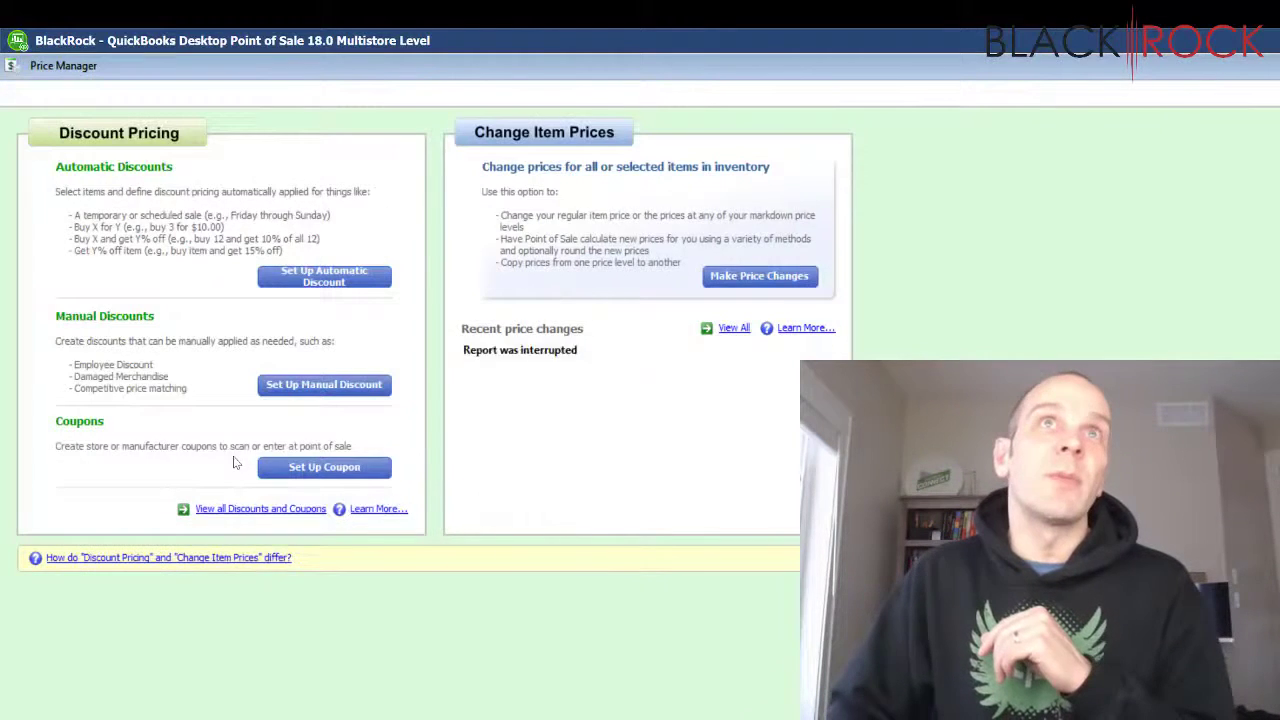
left_click(788, 285)
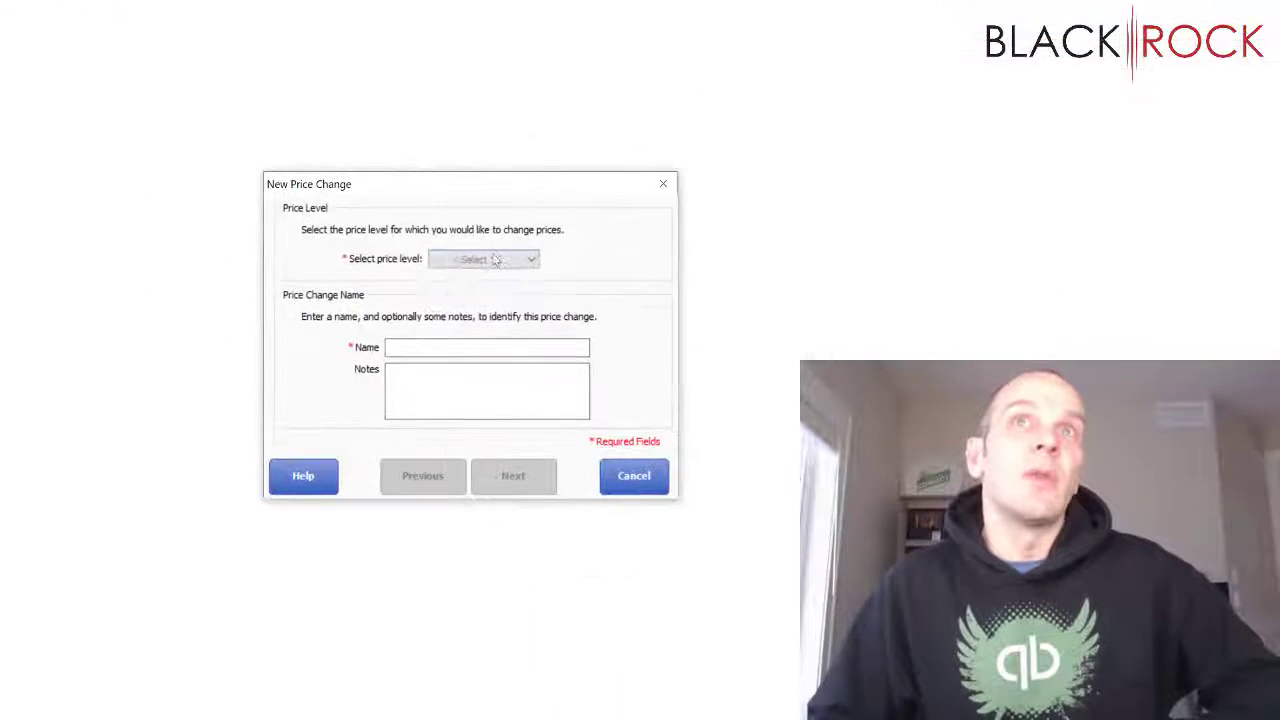
left_click(495, 259)
left_click(516, 277)
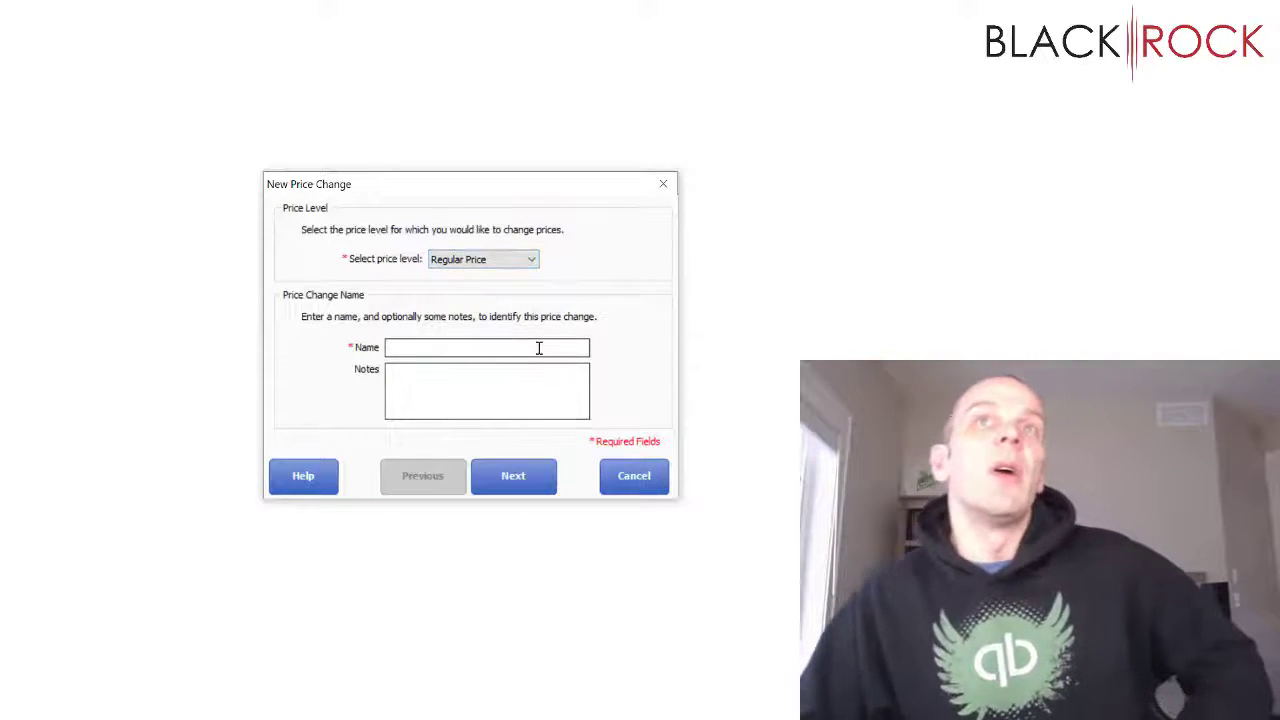
left_click(500, 469)
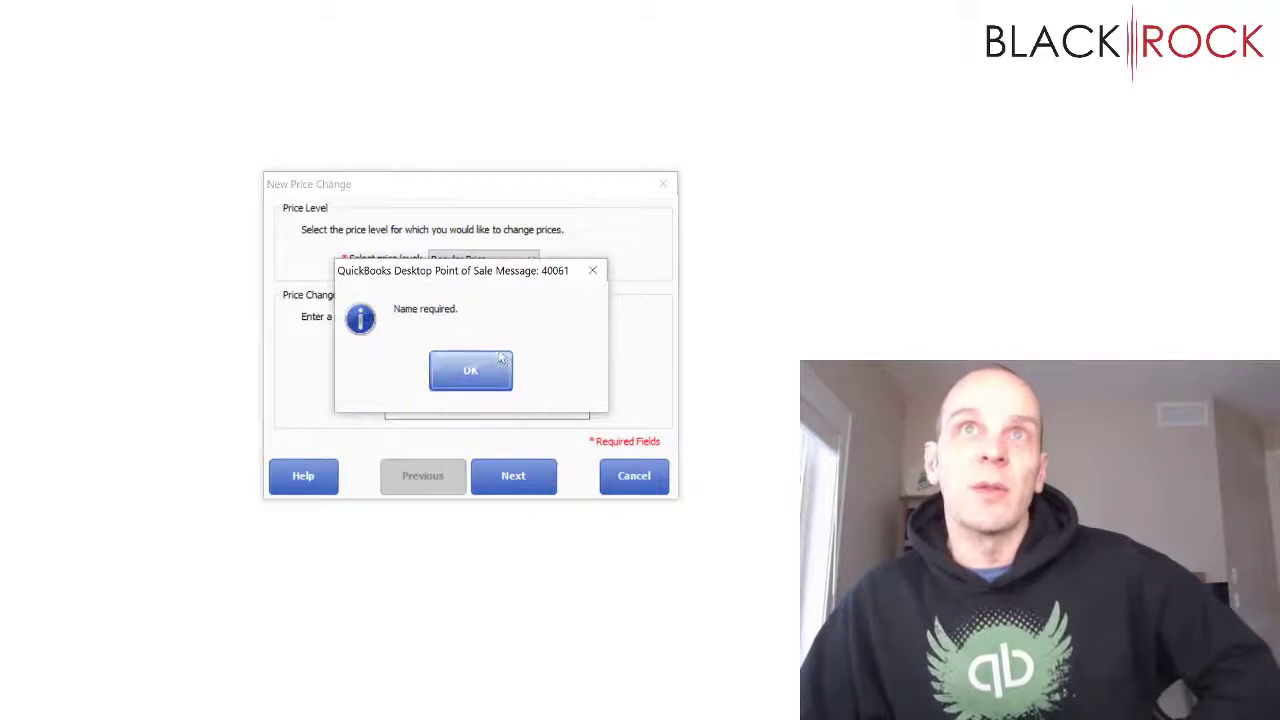
left_click(491, 380)
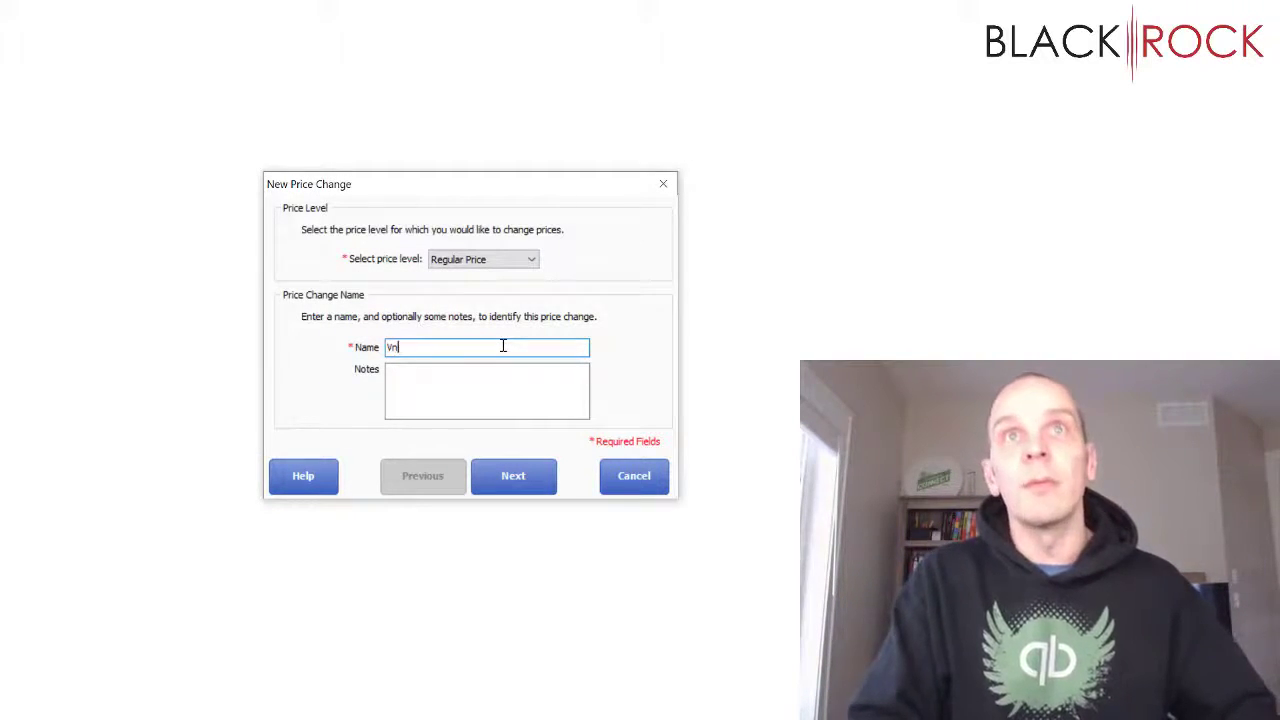
type("Vendor Update")
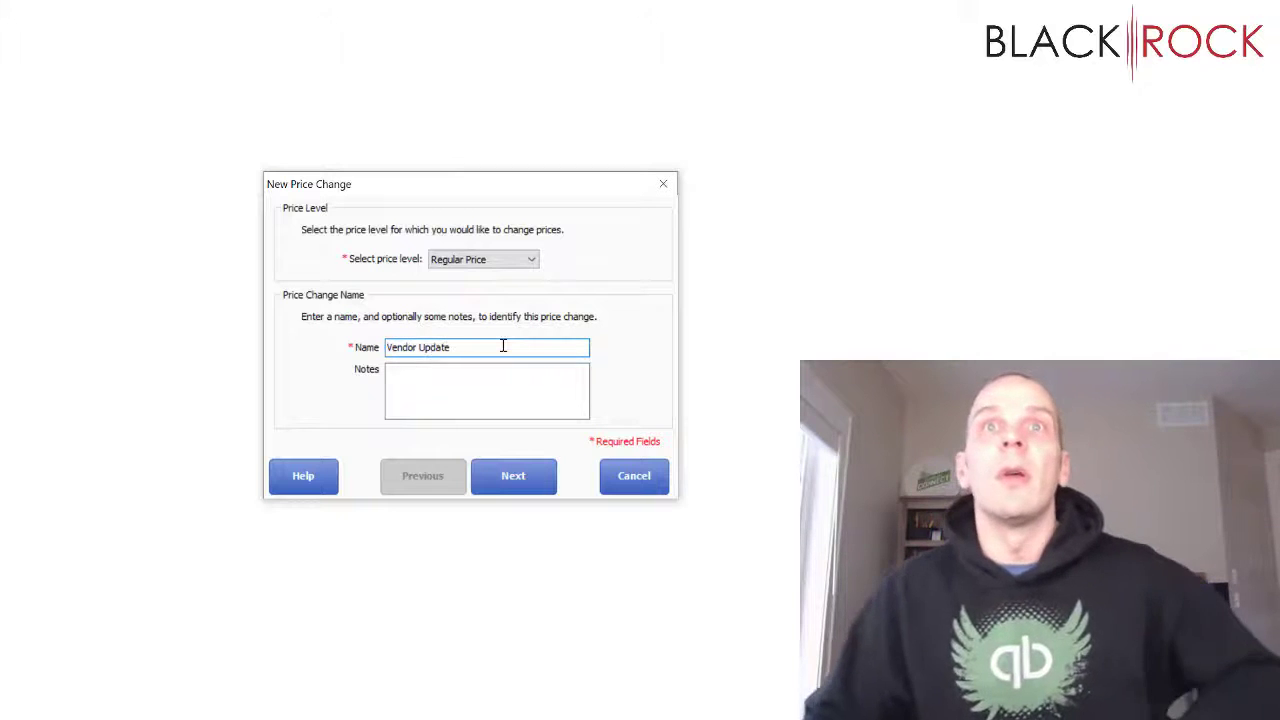
left_click(501, 476)
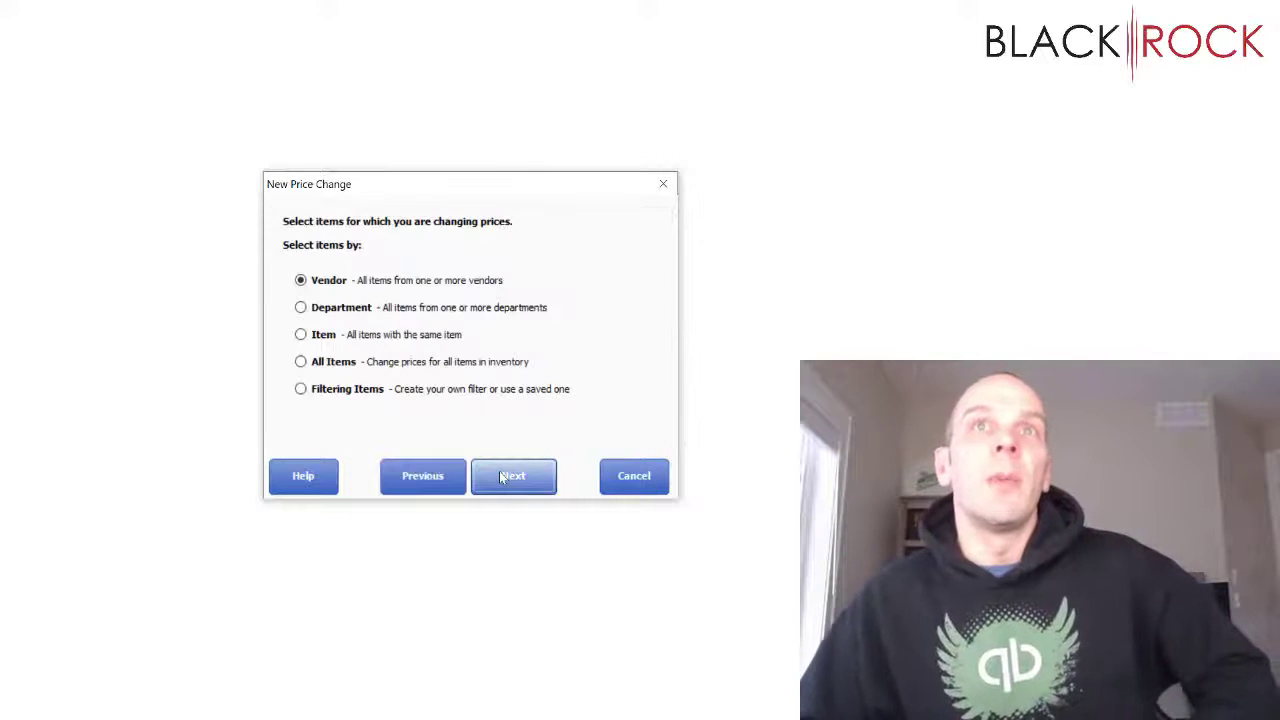
Cancel the New Price Change wizard and close the price change list and Price Manager.
left_click(648, 474)
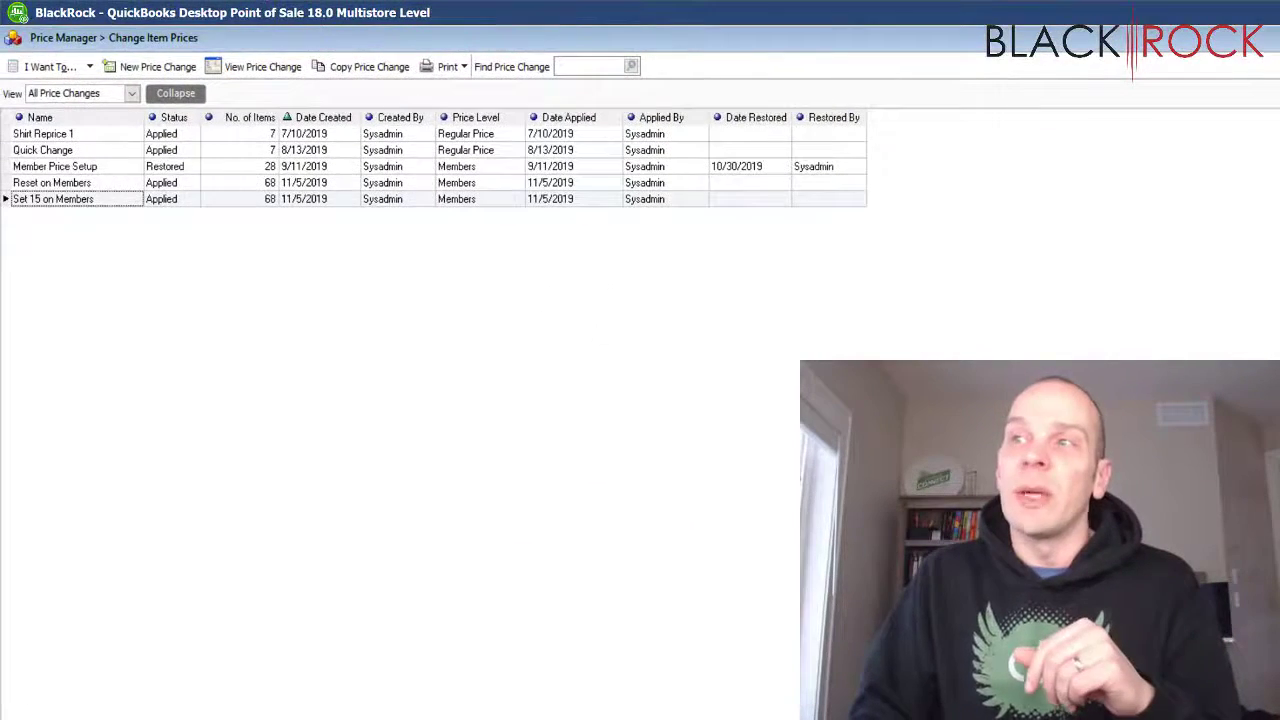
key("Escape")
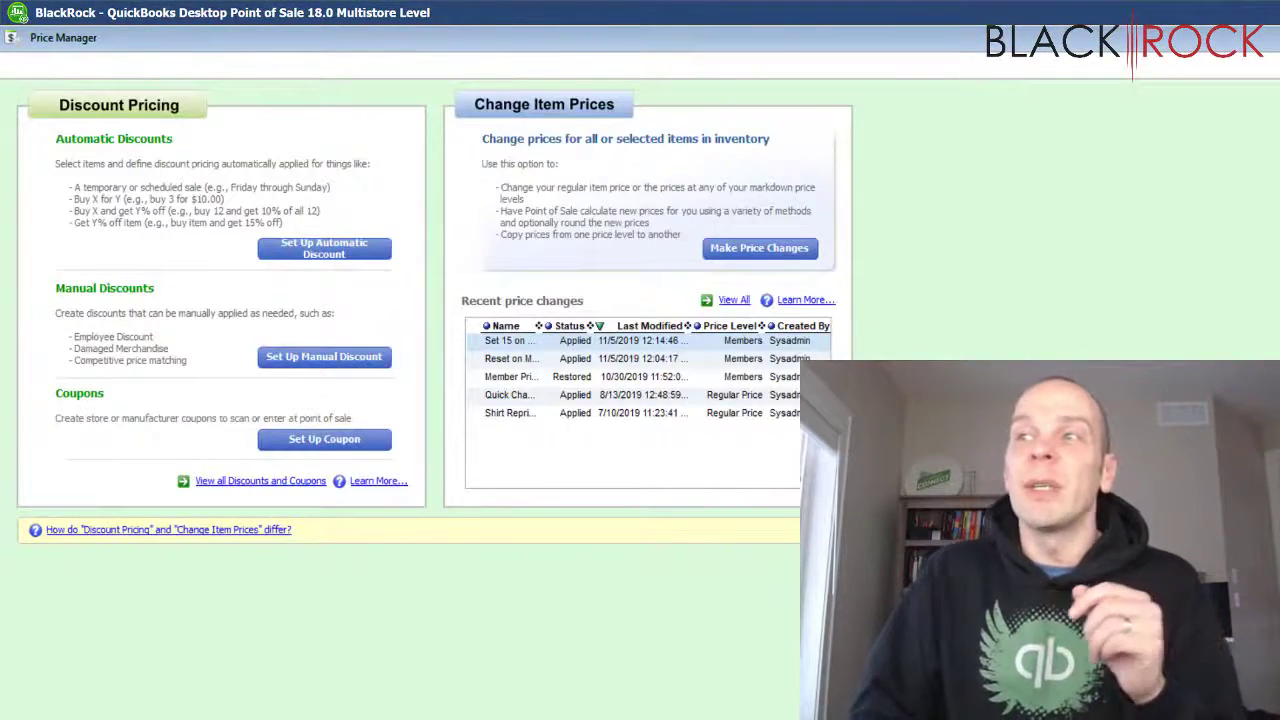
key("Escape")
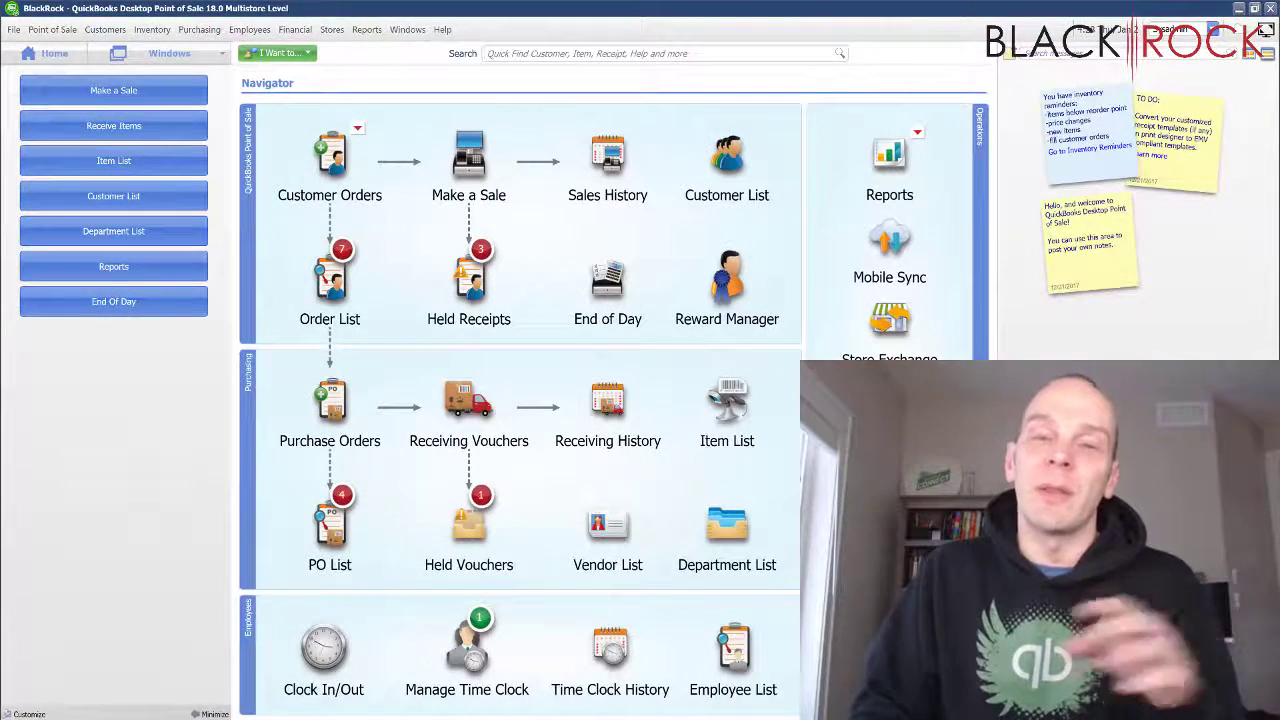